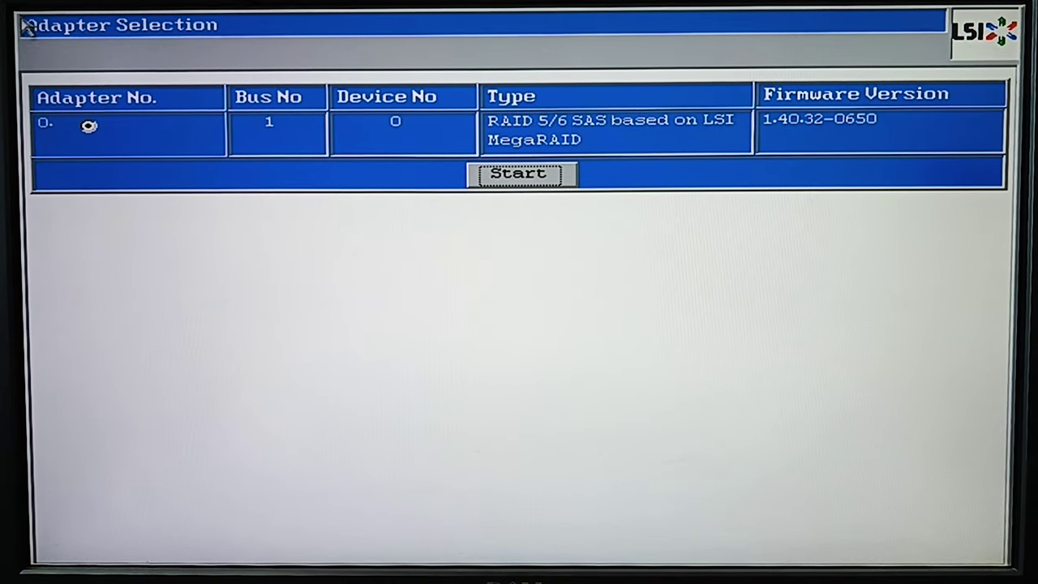
Start the RAID 5/6 SAS adapter in WebBIOS and show its Controller Properties.
{"action": "left_click", "coordinate": [540, 188]}
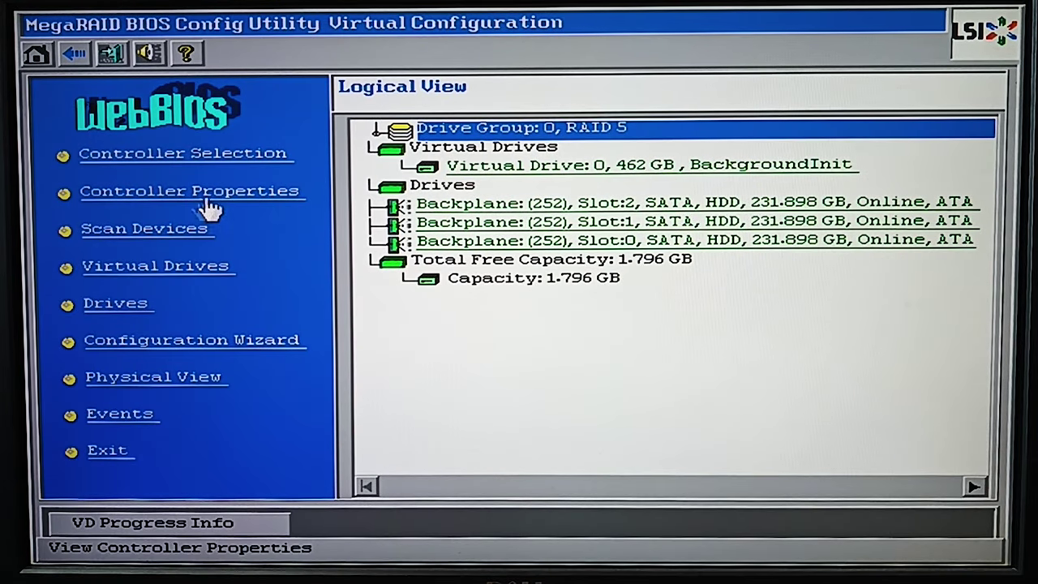
{"action": "left_click", "coordinate": [212, 208]}
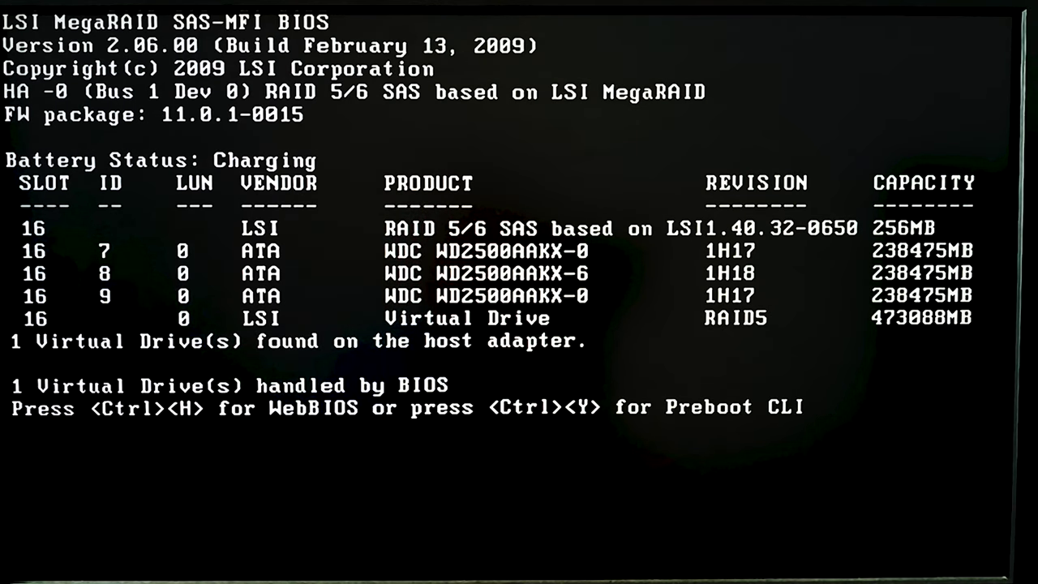
Enter WebBIOS with Ctrl+H and start the adapter to reach the RAID 5 Logical View.
{"action": "key", "text": "ctrl+h"}
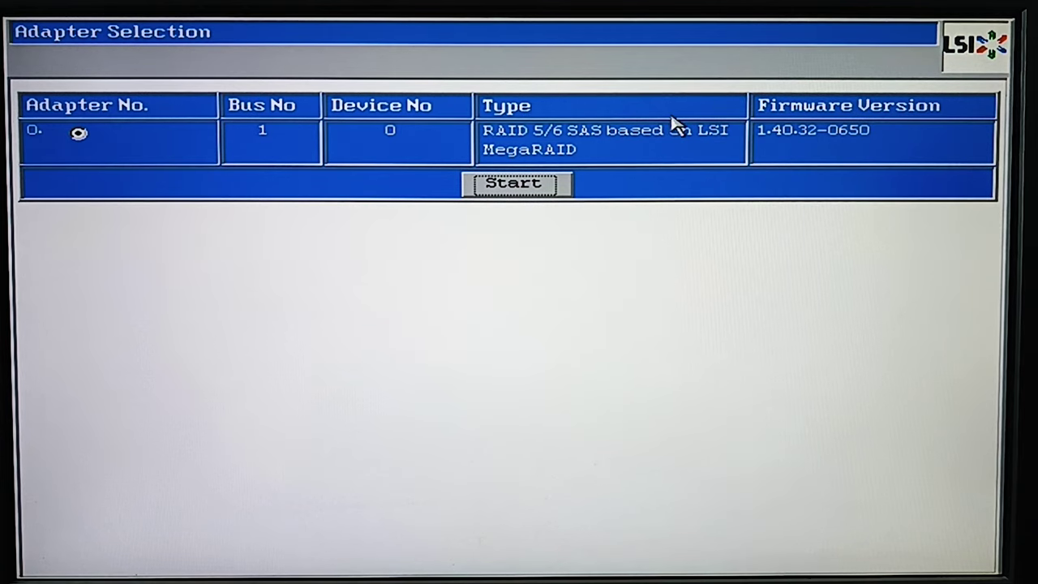
{"action": "left_click", "coordinate": [528, 193]}
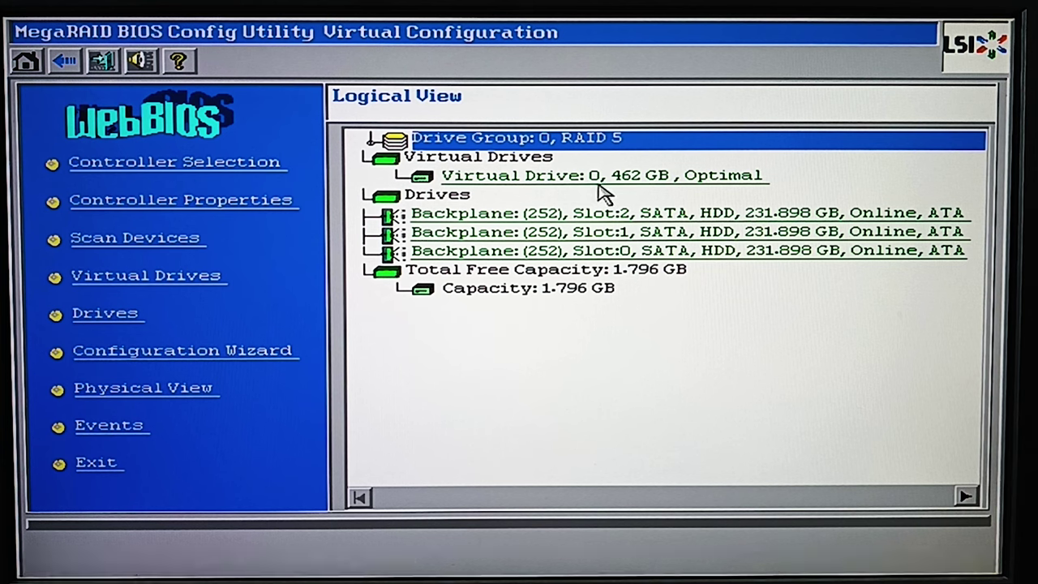
Begin a manual Add Configuration and put the Slot 0, 1 and 2 drives into Drive Group0.
{"action": "left_click", "coordinate": [254, 368]}
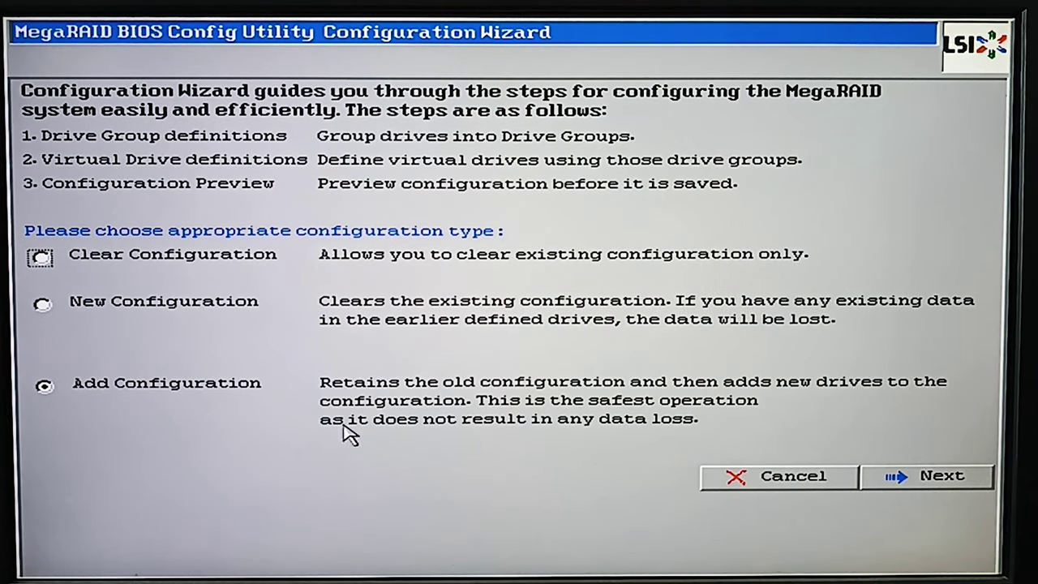
{"action": "left_click", "coordinate": [907, 479]}
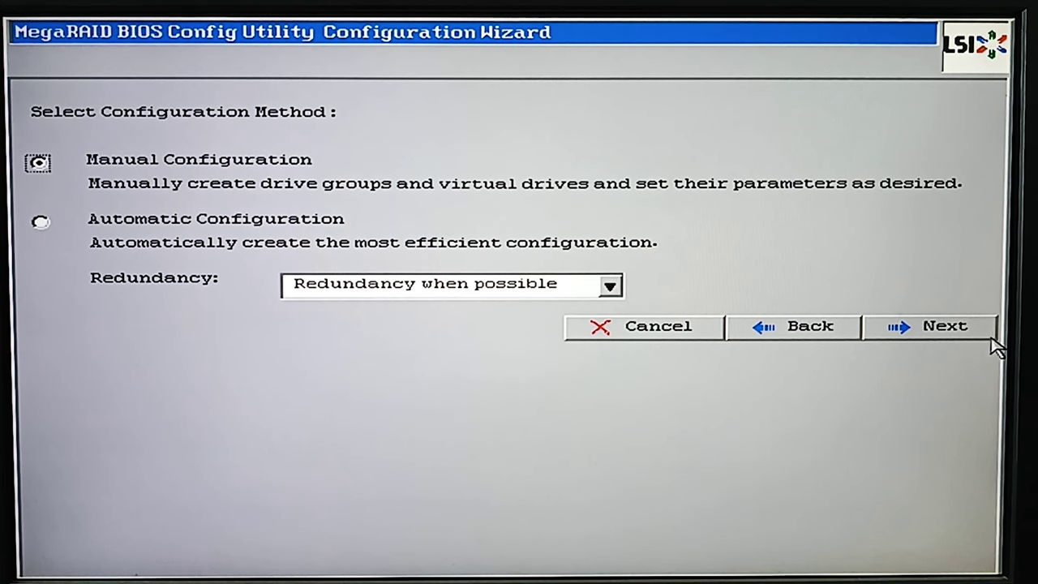
{"action": "left_click", "coordinate": [945, 329]}
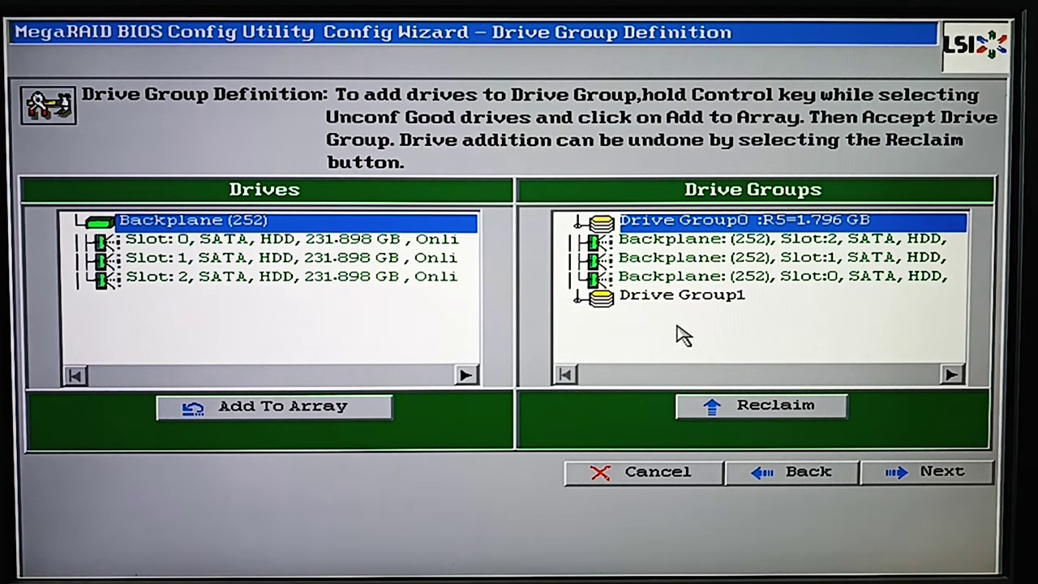
{"action": "left_click", "coordinate": [734, 238]}
{"action": "left_click", "coordinate": [733, 262]}
{"action": "left_click", "coordinate": [732, 276]}
{"action": "left_click", "coordinate": [907, 473]}
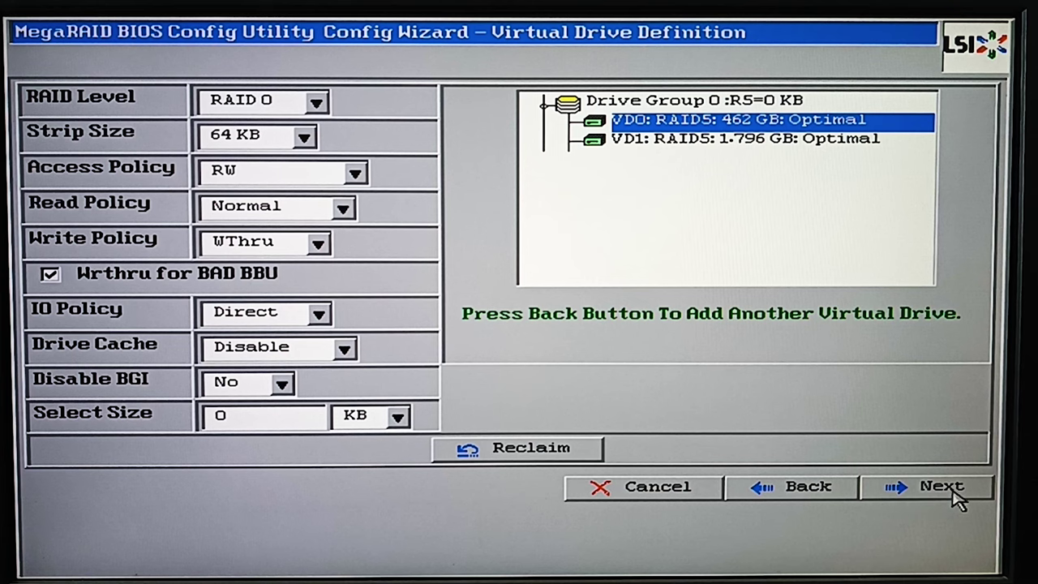
Select the VD0 RAID5 462 GB virtual drive in the preview and accept the configuration.
{"action": "left_click", "coordinate": [939, 491]}
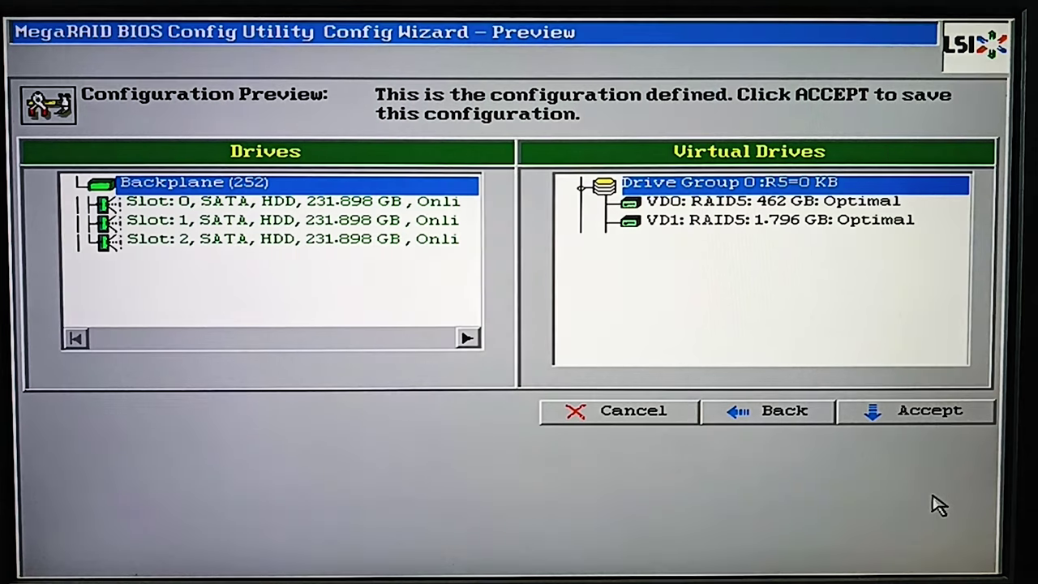
{"action": "left_click", "coordinate": [731, 208]}
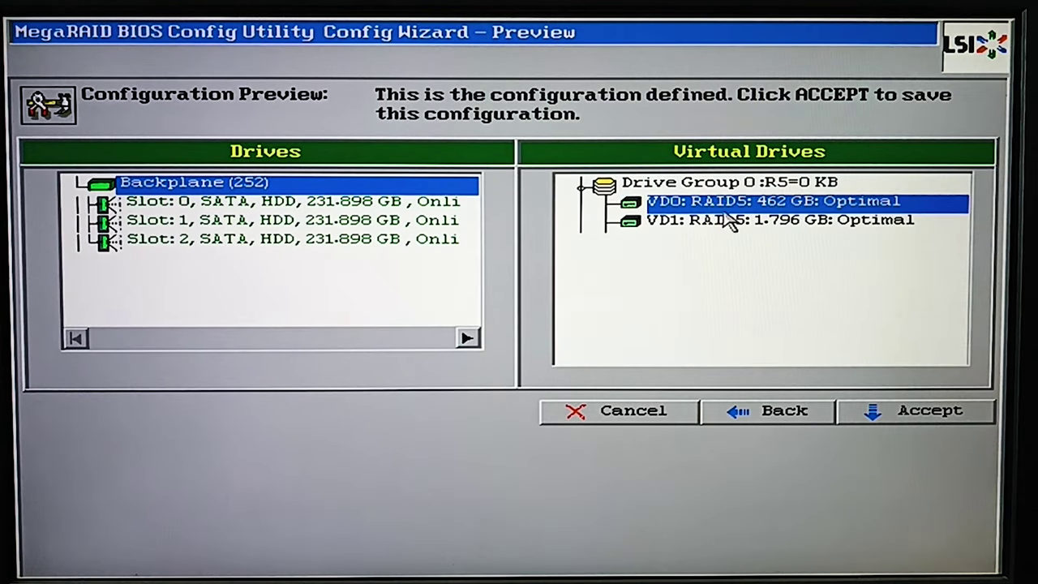
{"action": "left_click", "coordinate": [939, 426]}
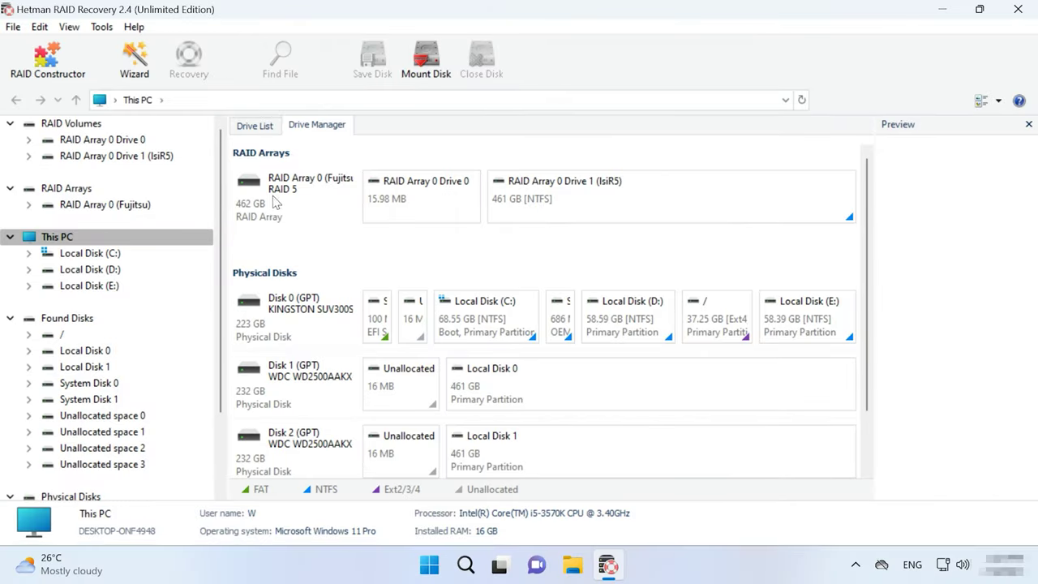
Open RAID Array 0's RAID properties and move Drive 3 to a new position in the disk order.
{"action": "left_click", "coordinate": [276, 198]}
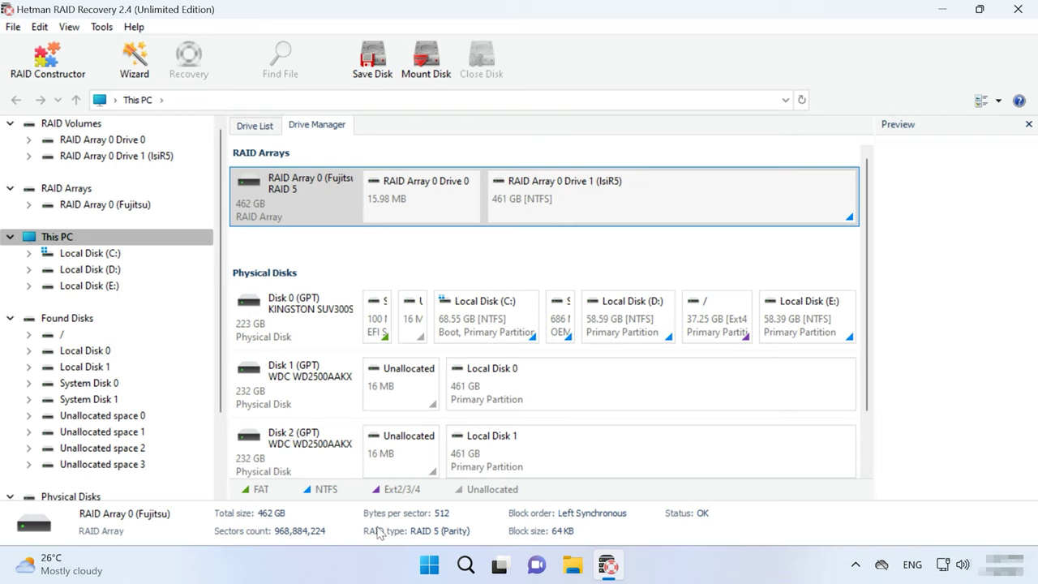
{"action": "right_click", "coordinate": [326, 204]}
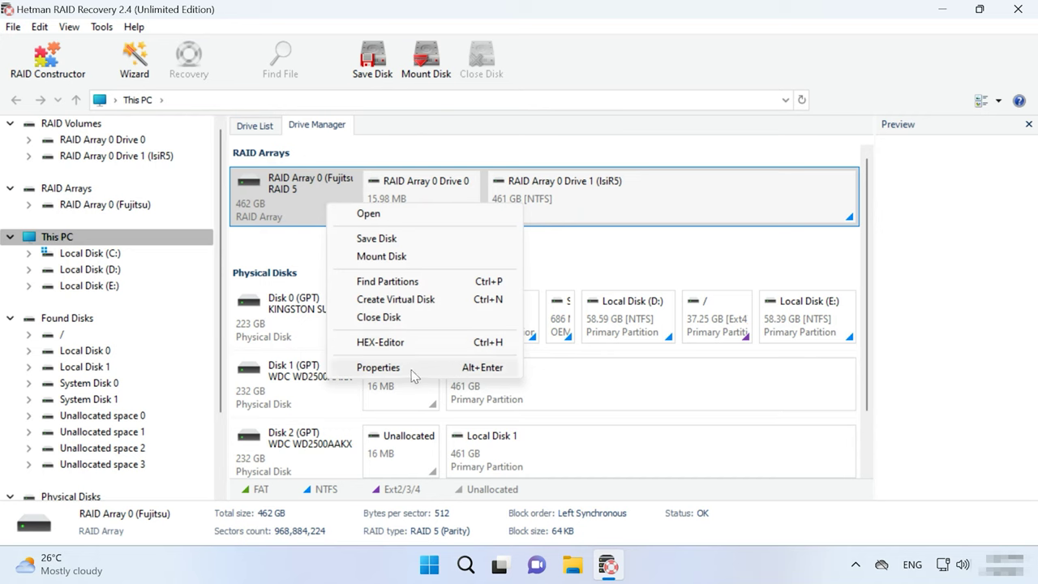
{"action": "left_click", "coordinate": [378, 367]}
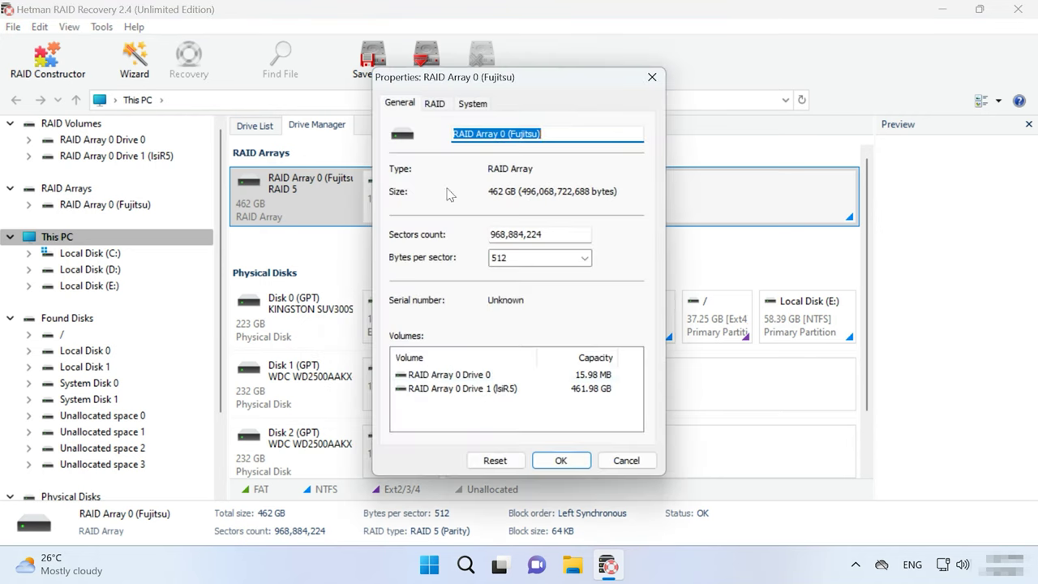
{"action": "left_click", "coordinate": [435, 106]}
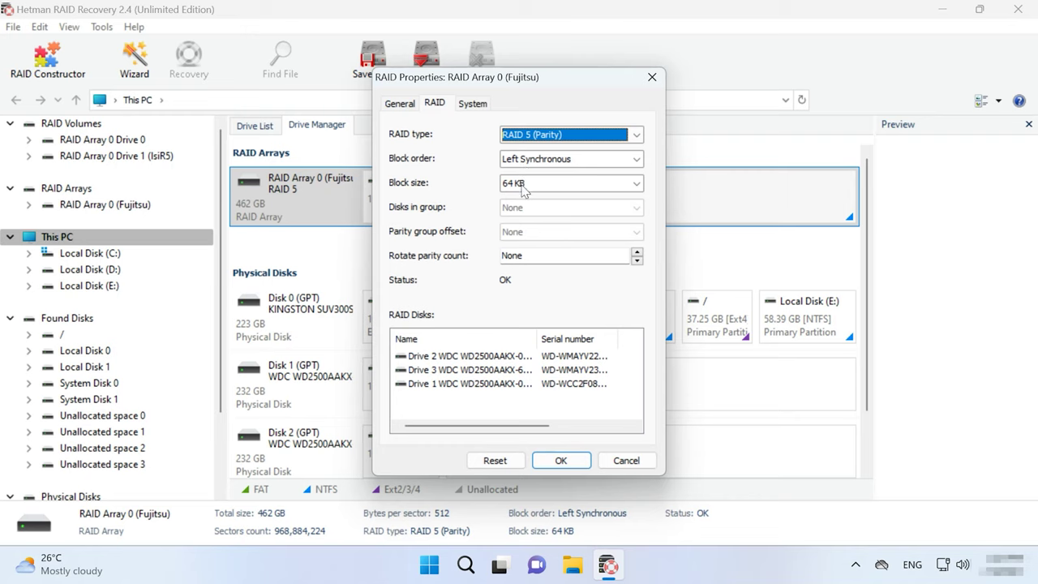
{"action": "left_click_drag", "start_coordinate": [467, 370], "coordinate": [467, 402]}
{"action": "left_click", "coordinate": [561, 461]}
Fast-scan the RAID Array 0 Drive 1 volume and browse the found files.
{"action": "right_click", "coordinate": [688, 199]}
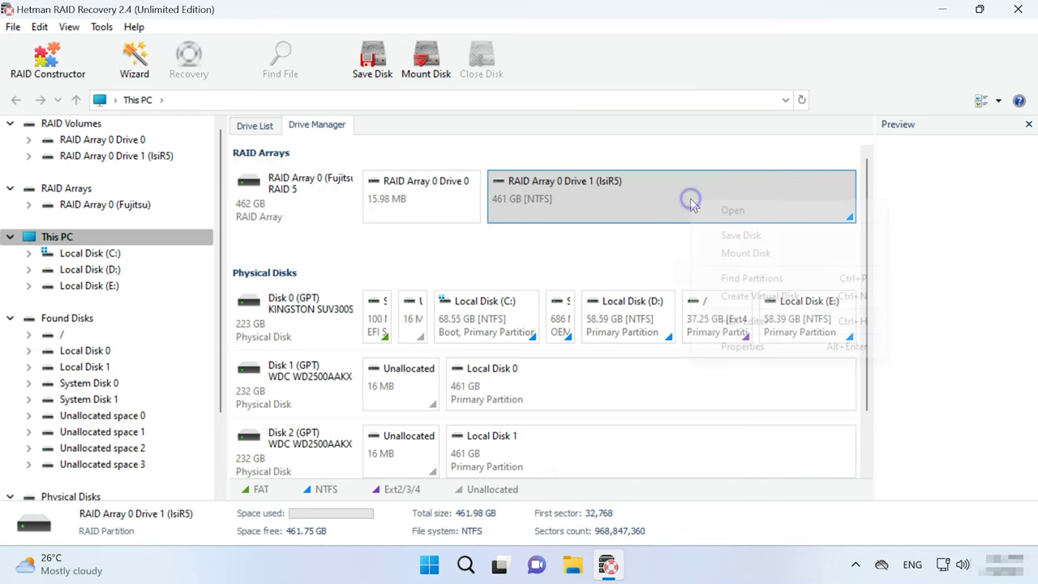
{"action": "left_click", "coordinate": [755, 216]}
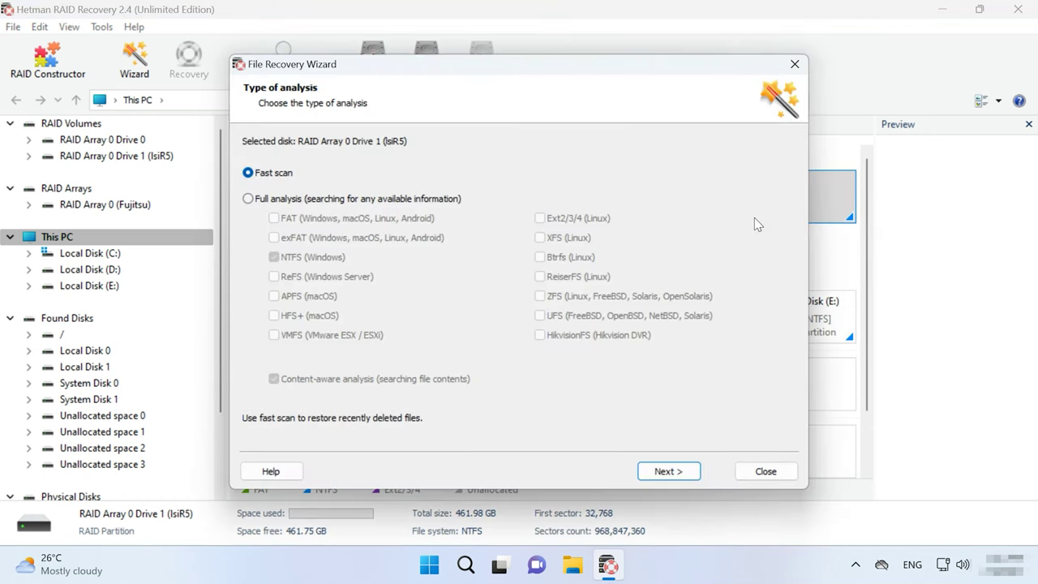
{"action": "left_click", "coordinate": [268, 199]}
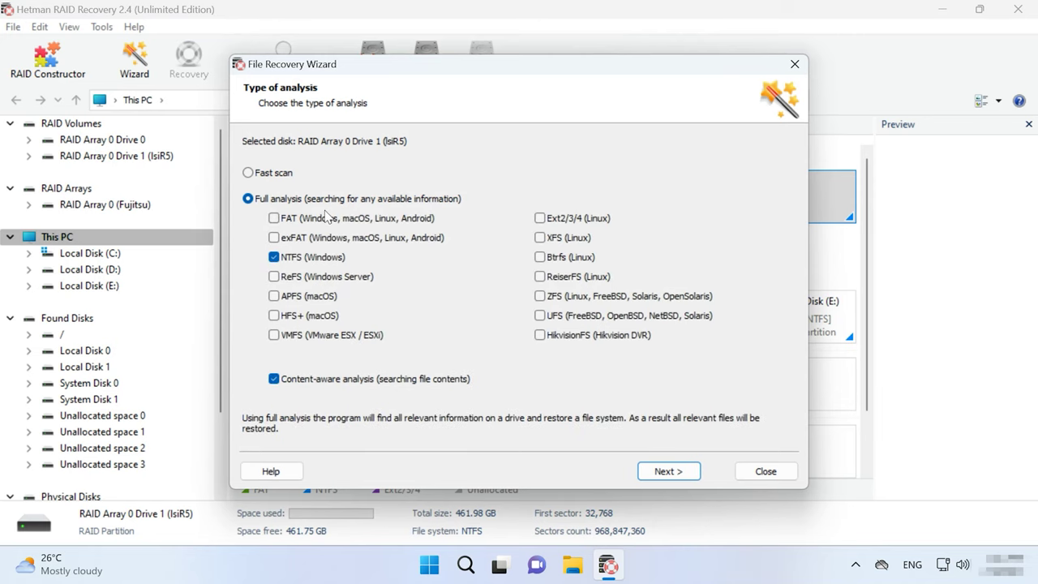
{"action": "left_click", "coordinate": [274, 173]}
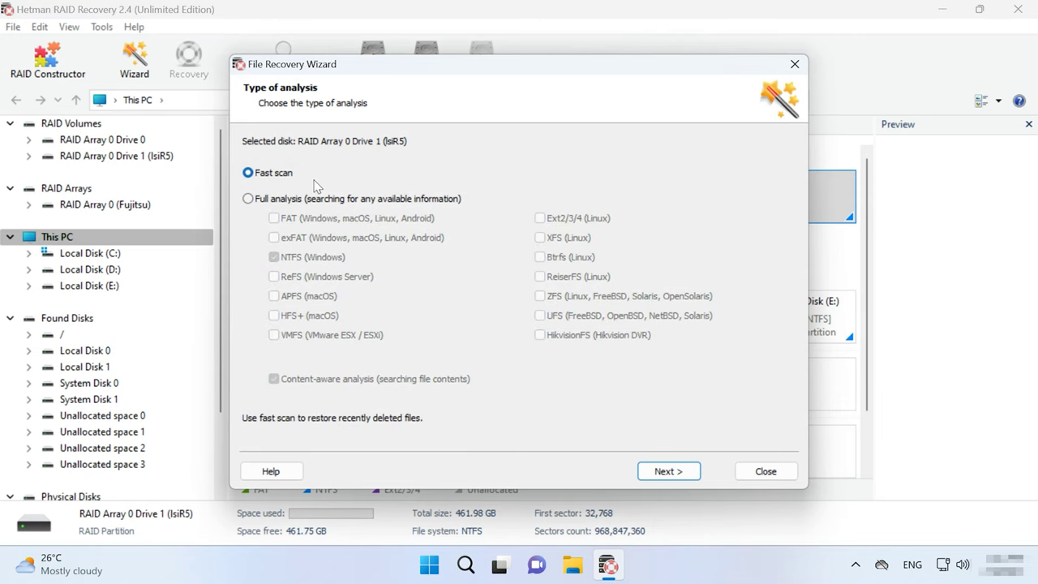
{"action": "left_click", "coordinate": [694, 470]}
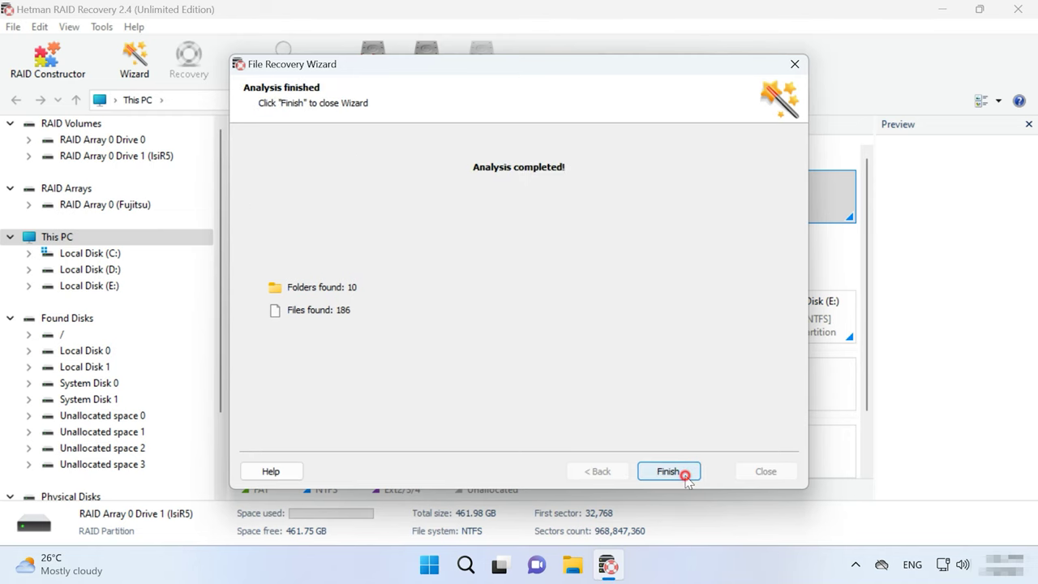
{"action": "left_click", "coordinate": [686, 475]}
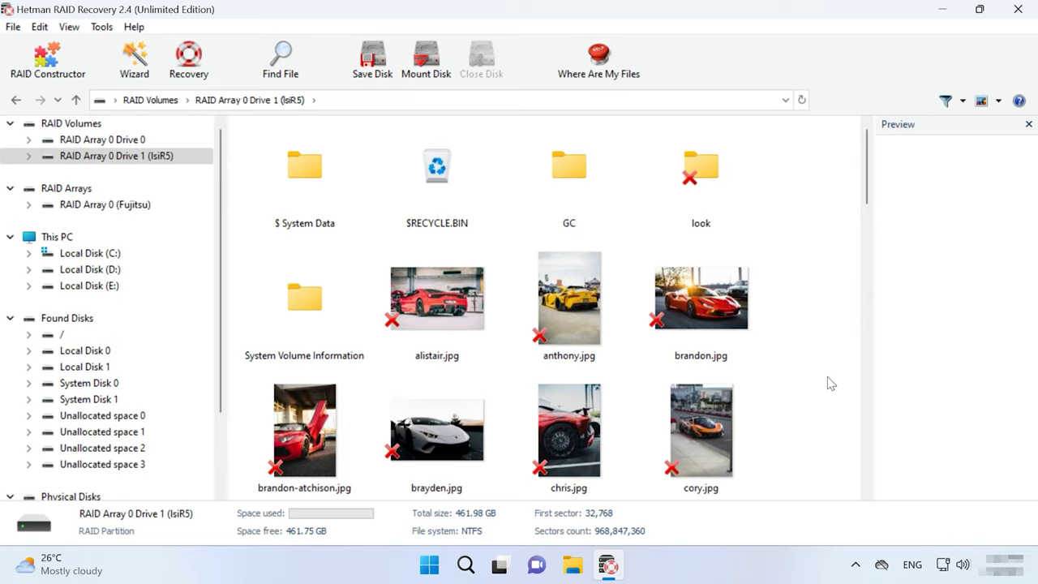
{"action": "scroll", "coordinate": [835, 383], "scroll_direction": "down", "scroll_amount": 15}
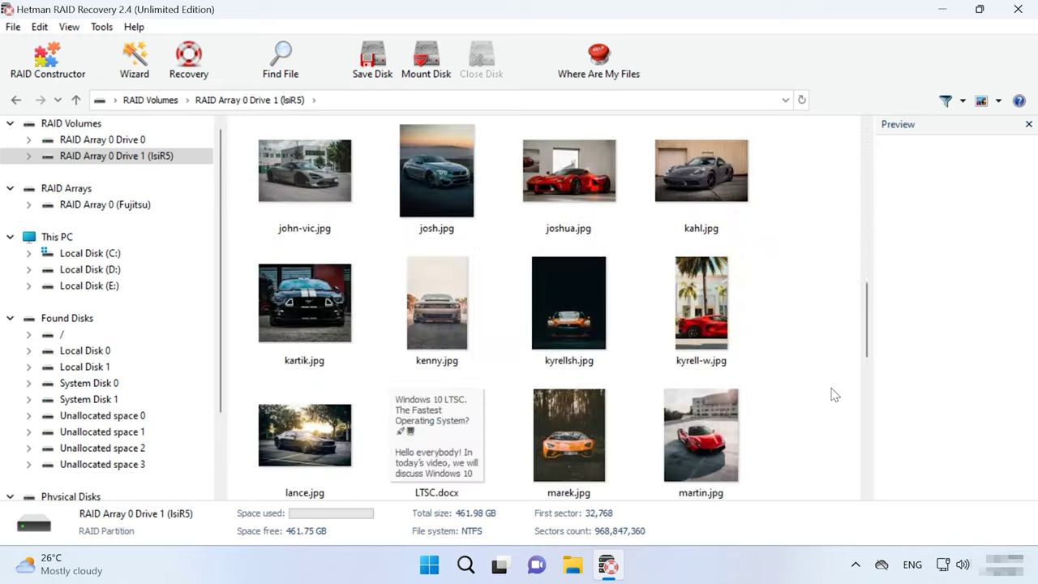
{"action": "scroll", "coordinate": [836, 395], "scroll_direction": "up", "scroll_amount": 15}
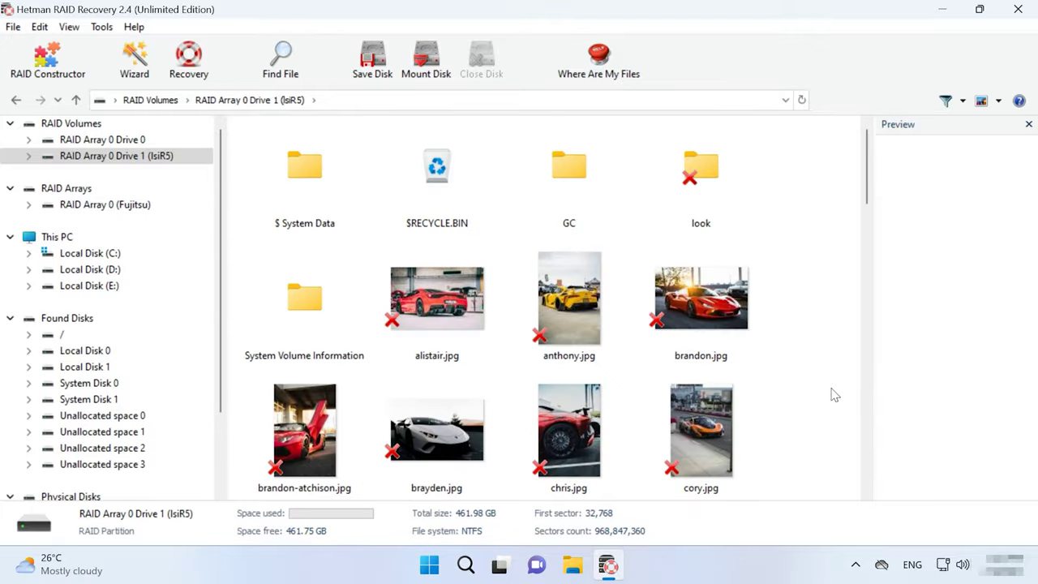
From the array overview, rerun a Full analysis of the RAID Array 0 Drive 1 volume.
{"action": "left_click", "coordinate": [65, 236]}
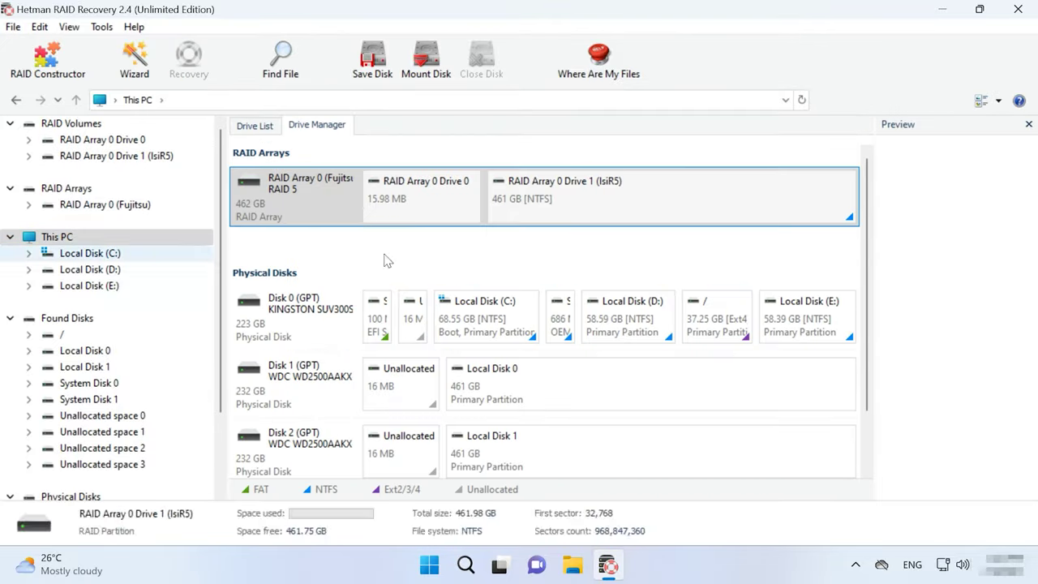
{"action": "right_click", "coordinate": [682, 202]}
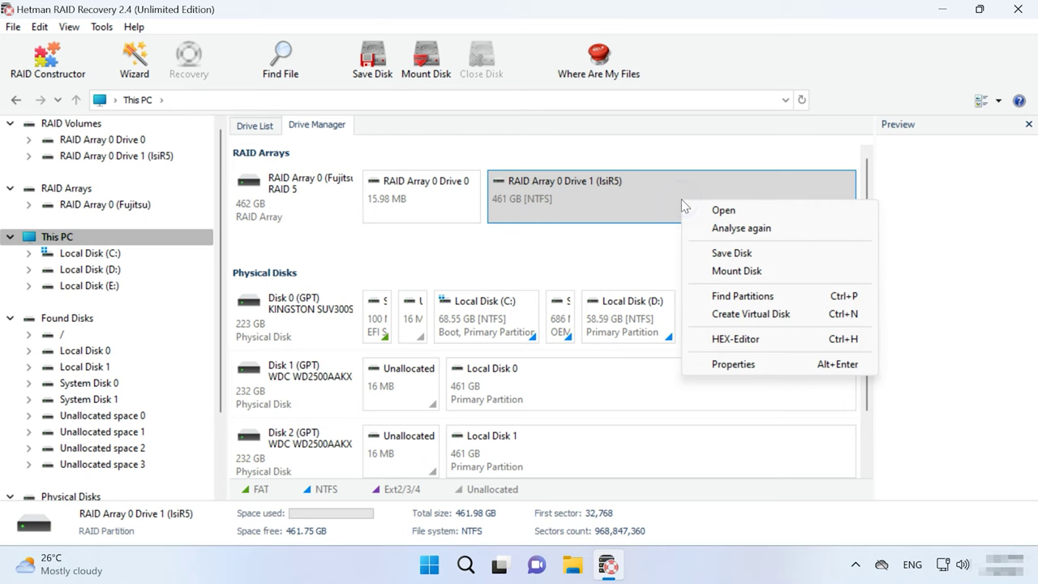
{"action": "left_click", "coordinate": [745, 236]}
{"action": "left_click", "coordinate": [267, 200]}
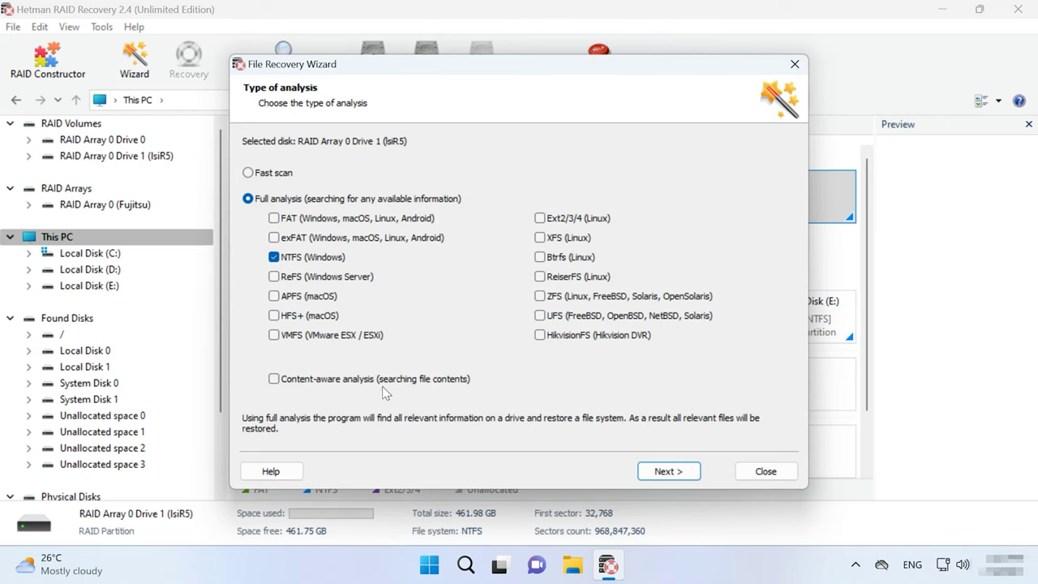
{"action": "left_click", "coordinate": [669, 471]}
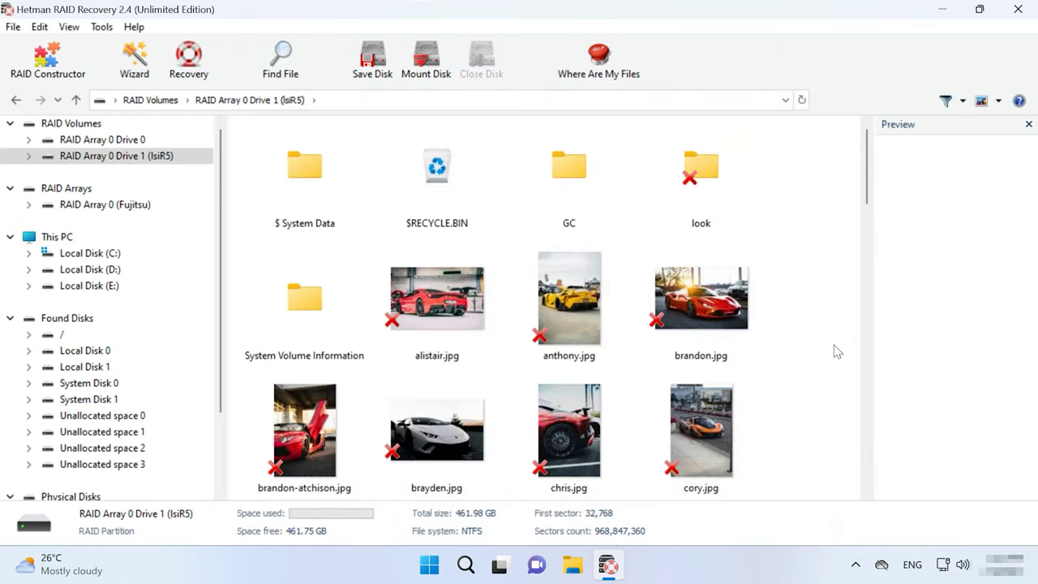
Preview LTSC.docx, marek.jpg and the deleted brandon.jpg among the found files.
{"action": "scroll", "coordinate": [834, 351], "scroll_direction": "down", "scroll_amount": 10}
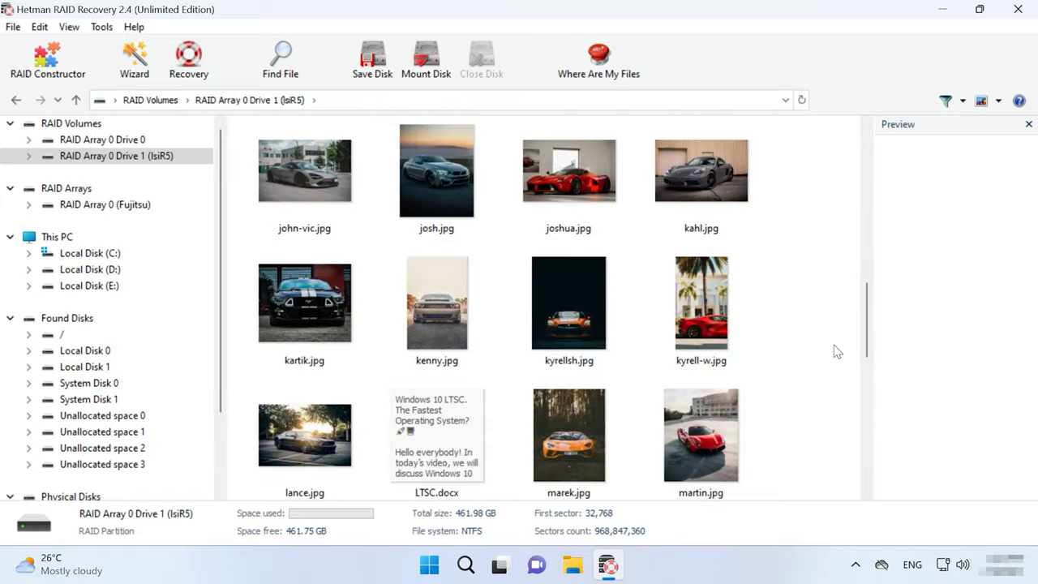
{"action": "left_click", "coordinate": [442, 283]}
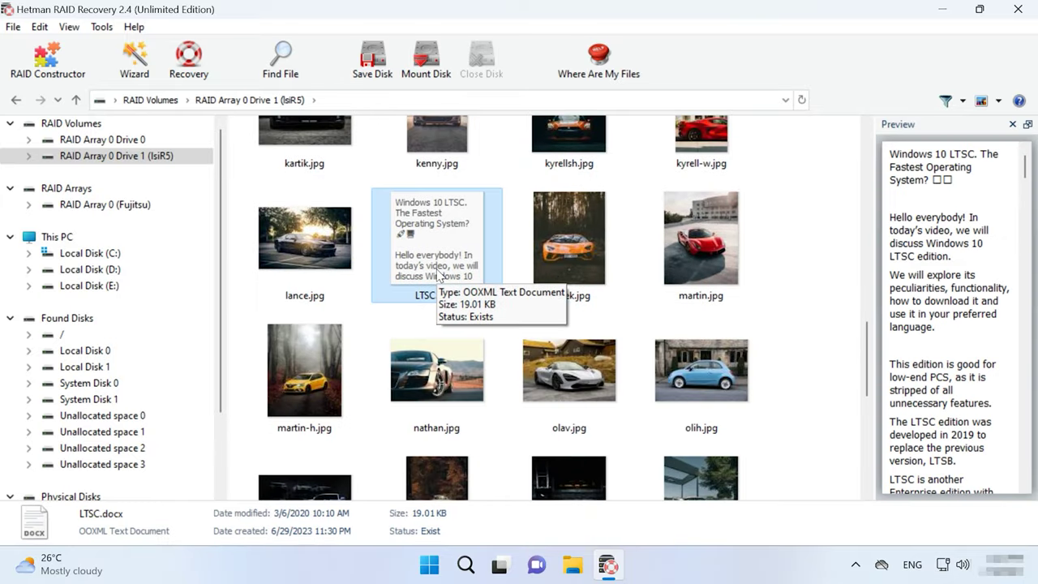
{"action": "left_click", "coordinate": [578, 271]}
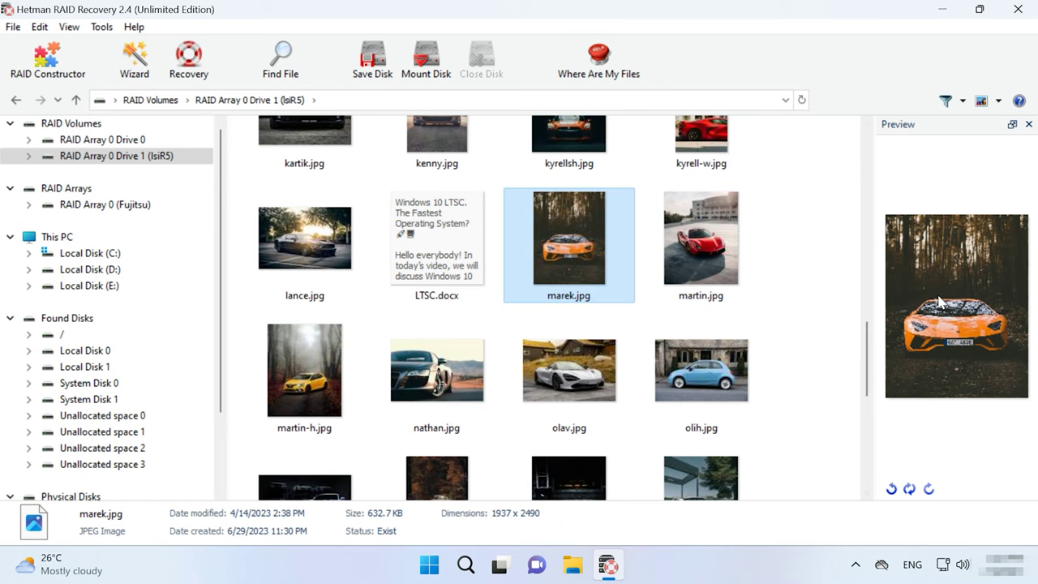
{"action": "scroll", "coordinate": [827, 301], "scroll_direction": "up", "scroll_amount": 15}
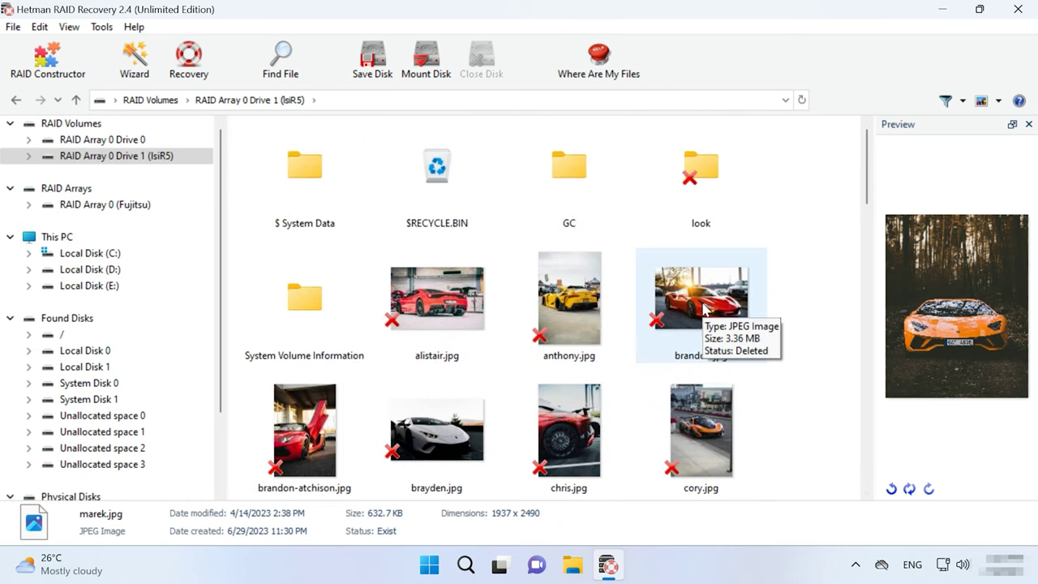
{"action": "left_click", "coordinate": [704, 309]}
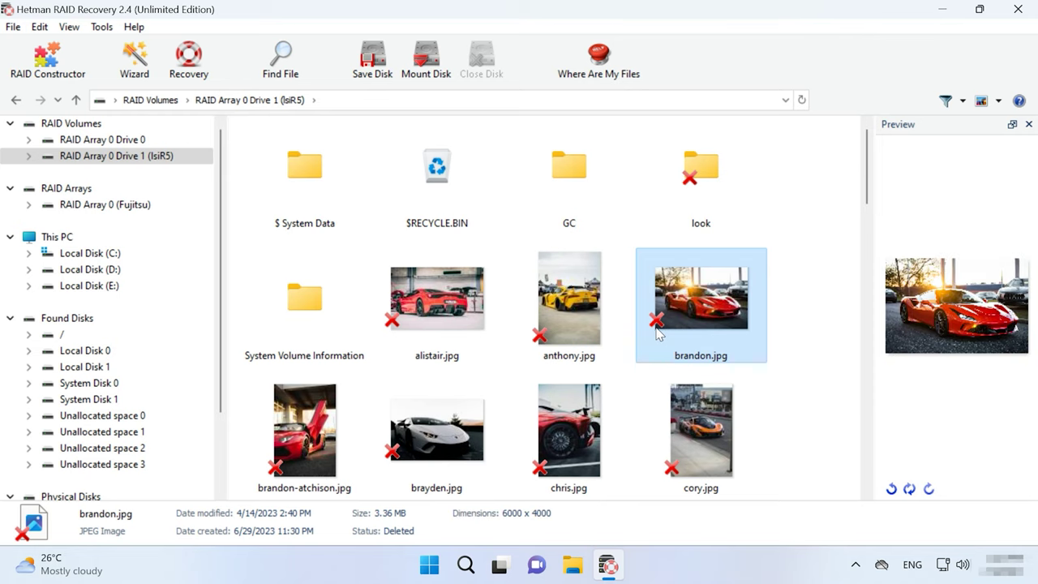
Select six deleted car photos and recover them to C:\1\ on the hard disk.
{"action": "left_click", "coordinate": [812, 304]}
{"action": "left_click_drag", "start_coordinate": [828, 281], "coordinate": [413, 454]}
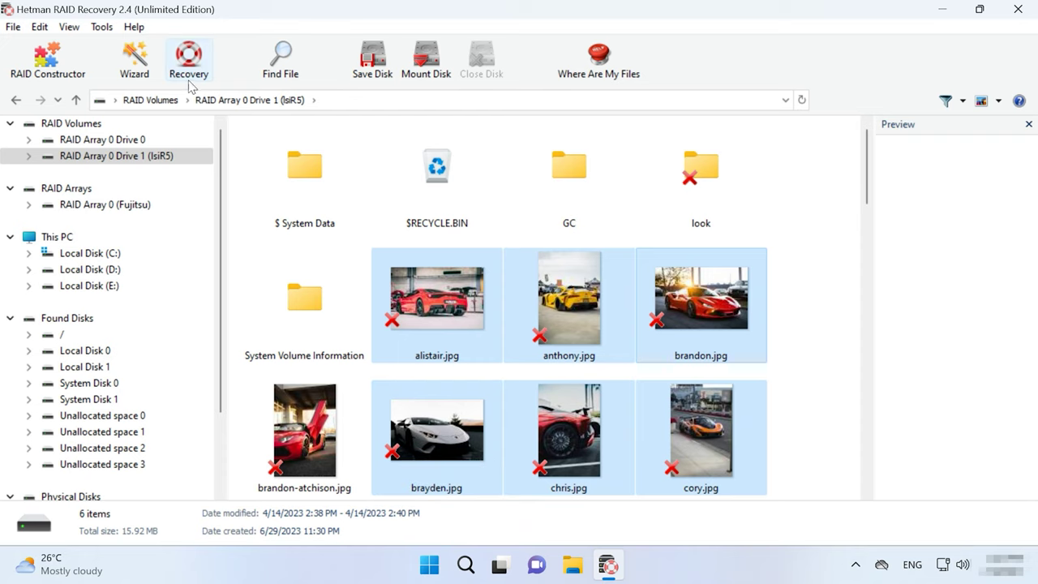
{"action": "left_click", "coordinate": [189, 83]}
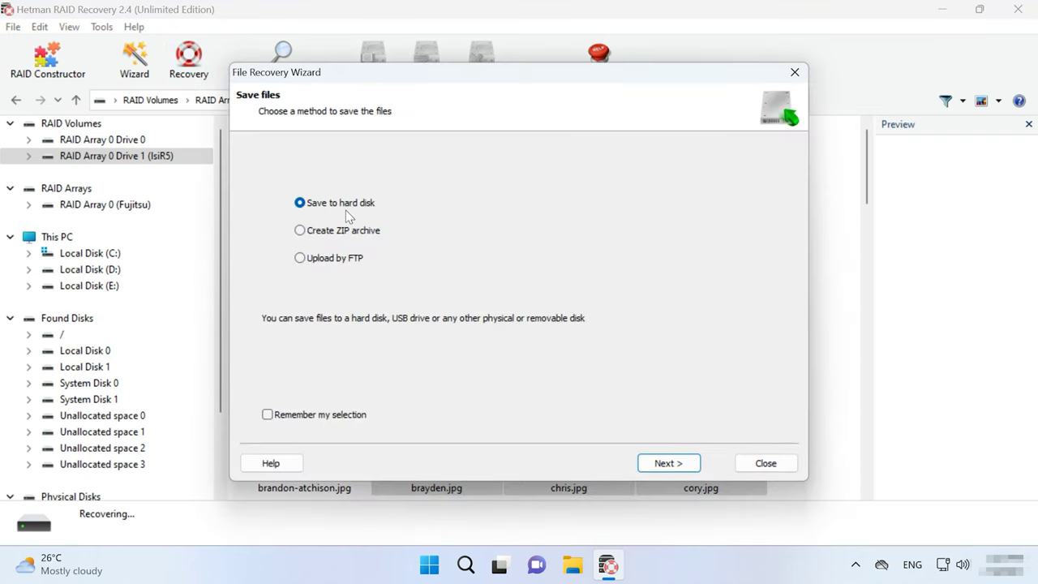
{"action": "left_click", "coordinate": [669, 463]}
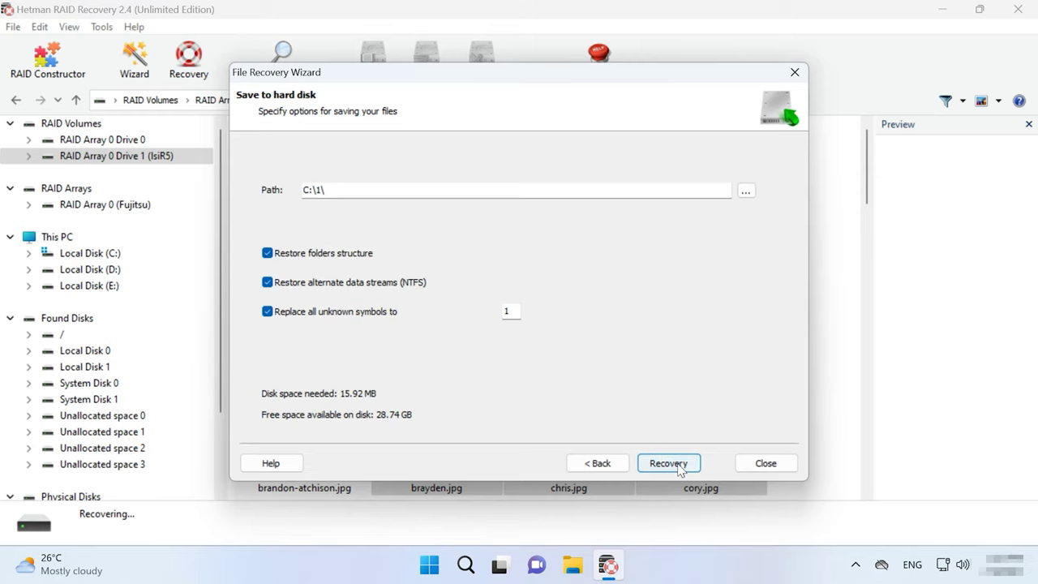
{"action": "left_click", "coordinate": [678, 466]}
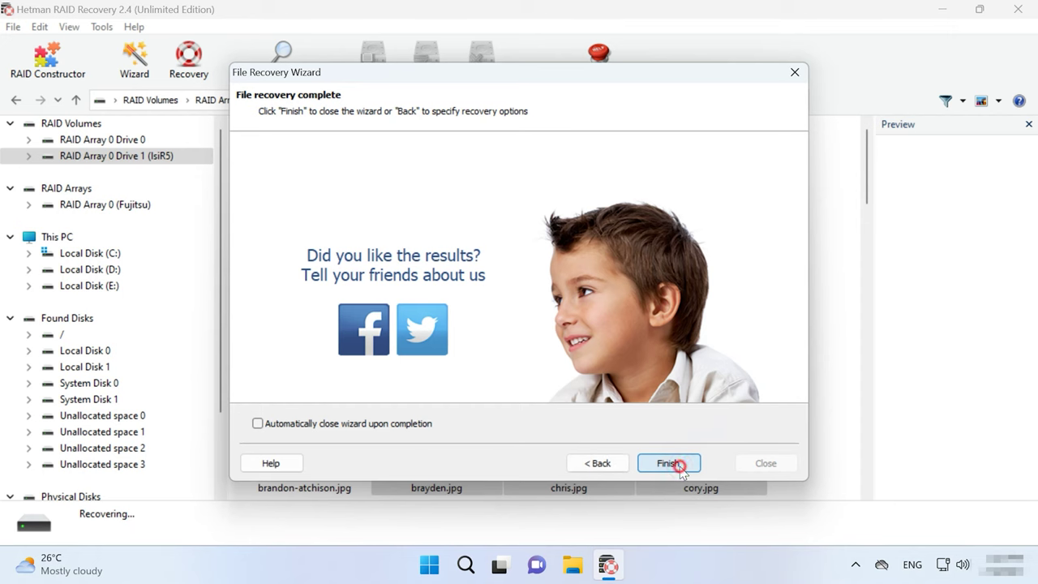
{"action": "left_click", "coordinate": [678, 465]}
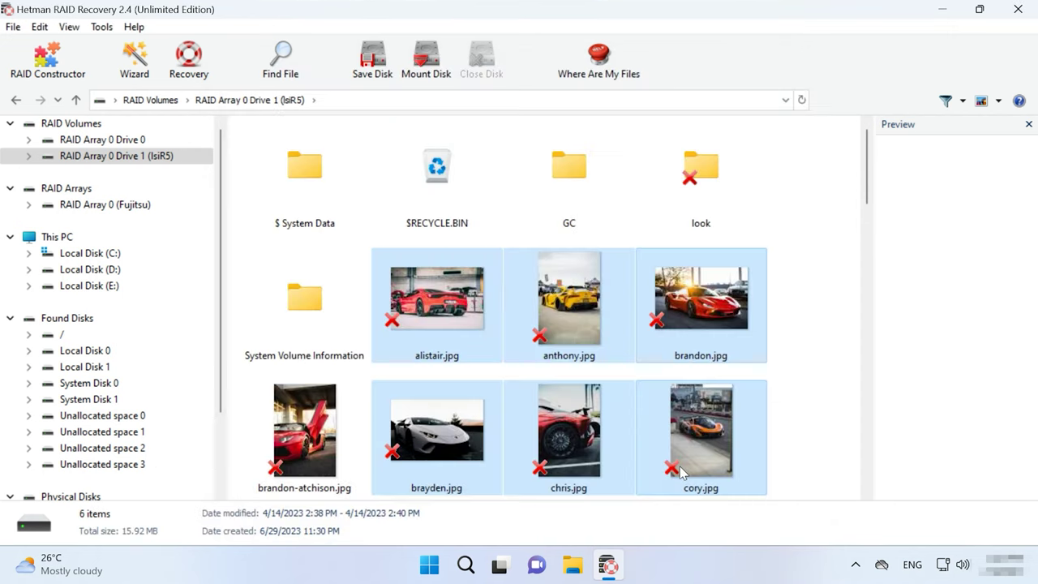
Browse in File Explorer to folder 1 on Local Disk (C:) to view the recovered images.
{"action": "left_click", "coordinate": [573, 566]}
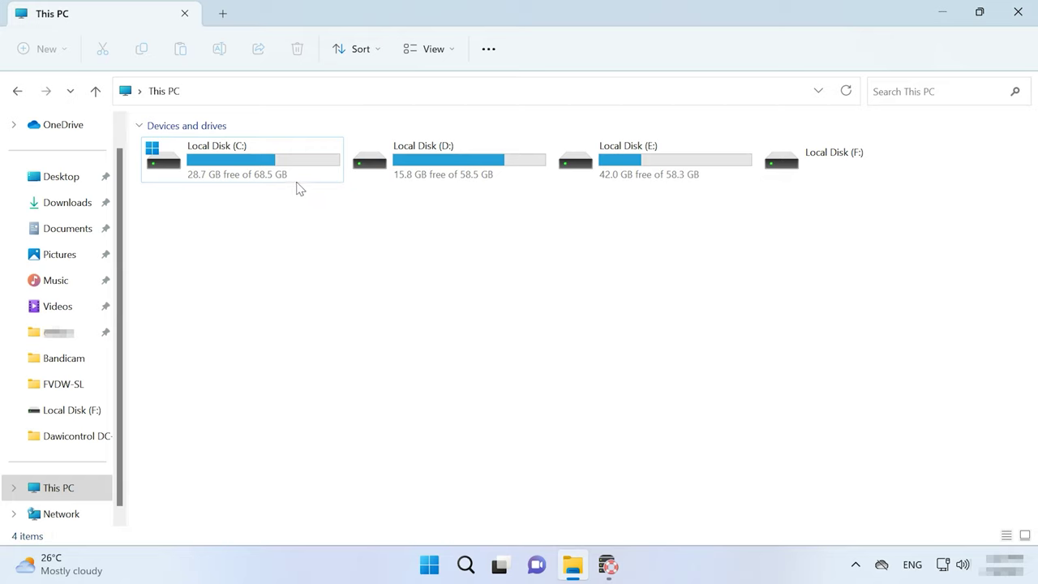
{"action": "double_click", "coordinate": [279, 168]}
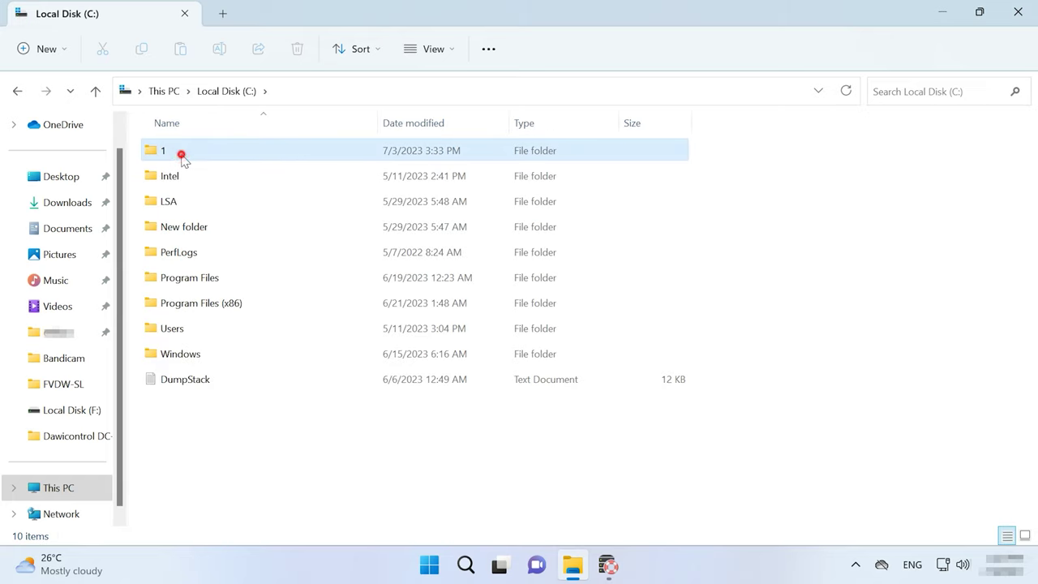
{"action": "double_click", "coordinate": [180, 154]}
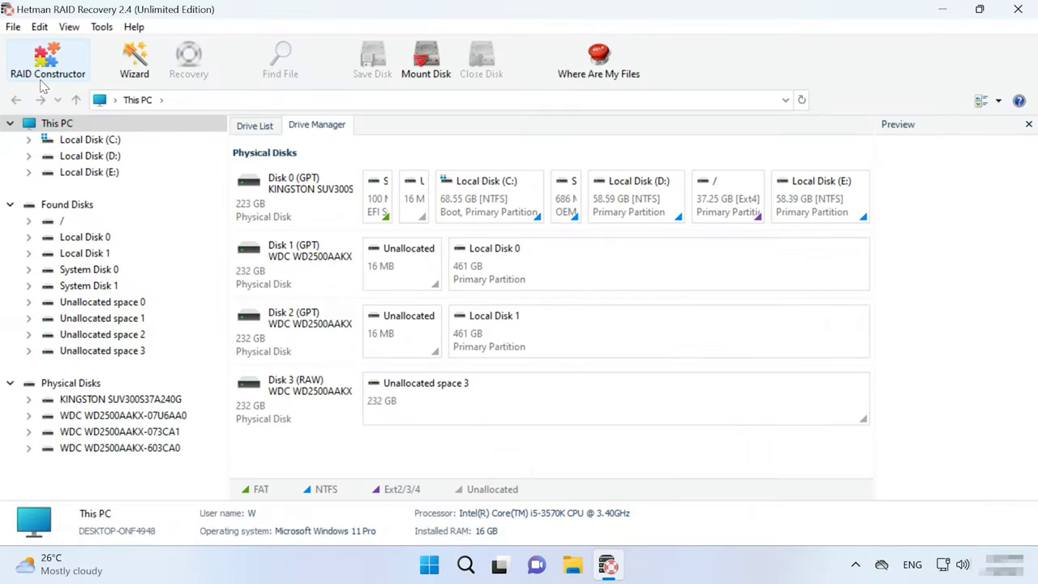
In RAID Constructor, manually set RAID 5 (Parity), Left Synchronous order and 64 KB block size.
{"action": "left_click", "coordinate": [46, 87]}
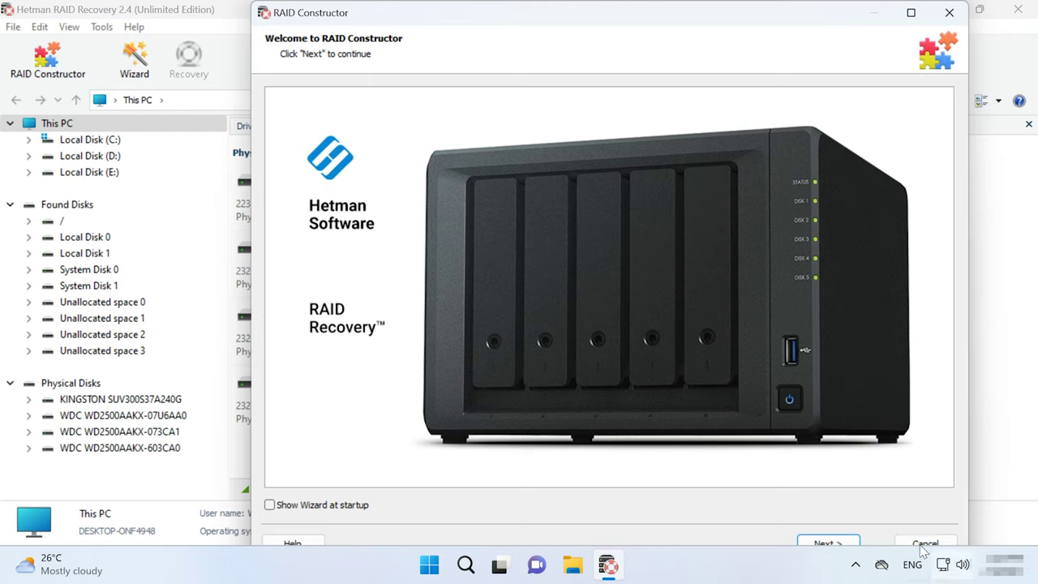
{"action": "left_click", "coordinate": [828, 544]}
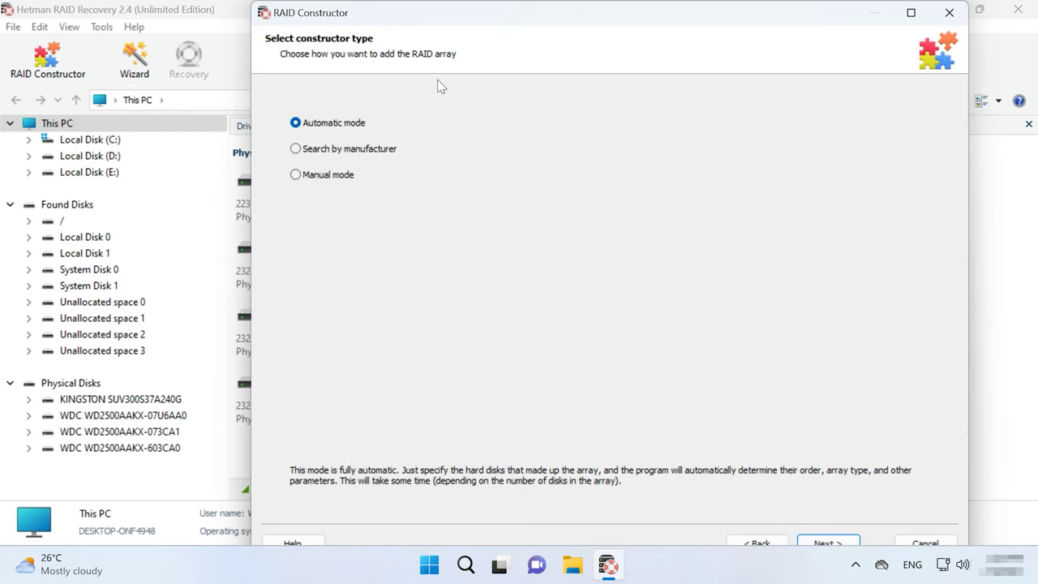
{"action": "left_click", "coordinate": [311, 178]}
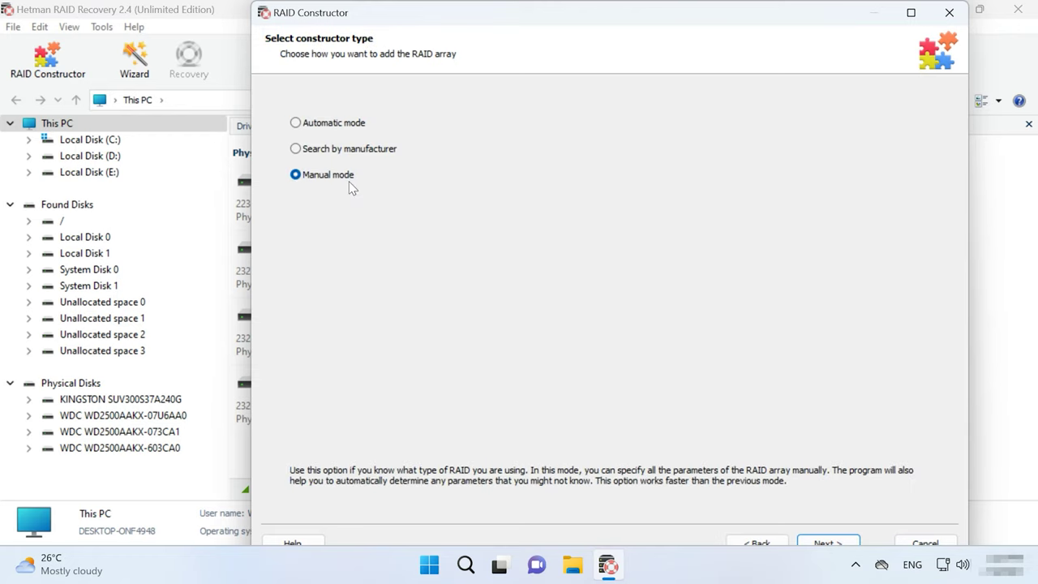
{"action": "left_click", "coordinate": [851, 544]}
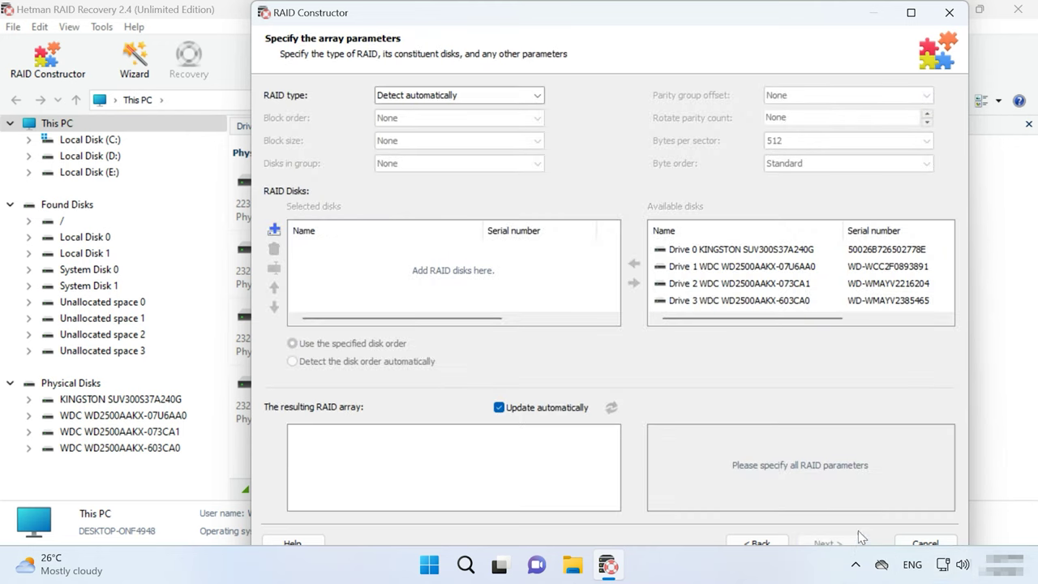
{"action": "left_click", "coordinate": [517, 96]}
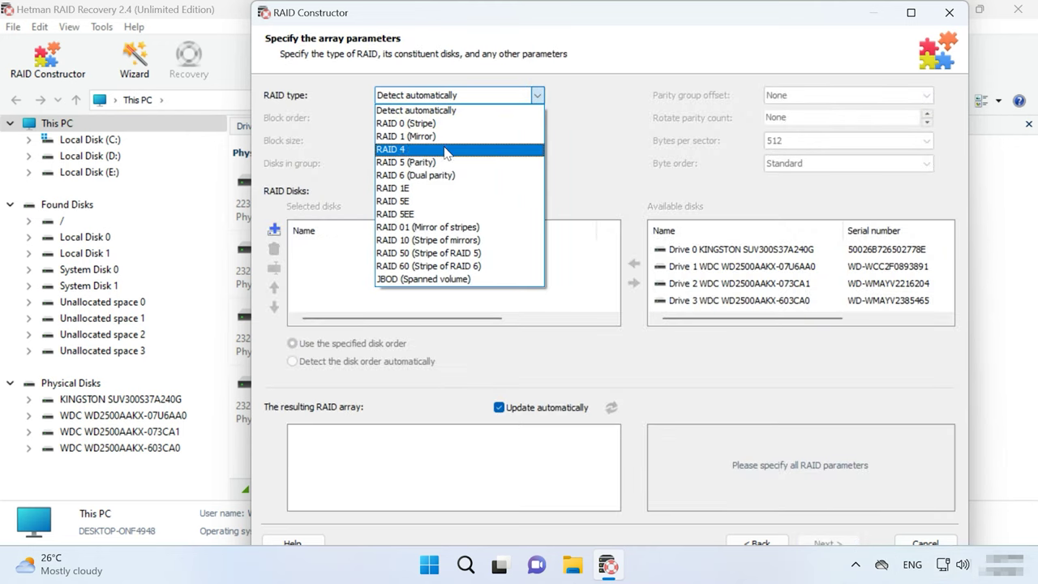
{"action": "left_click", "coordinate": [431, 165]}
{"action": "left_click", "coordinate": [460, 119]}
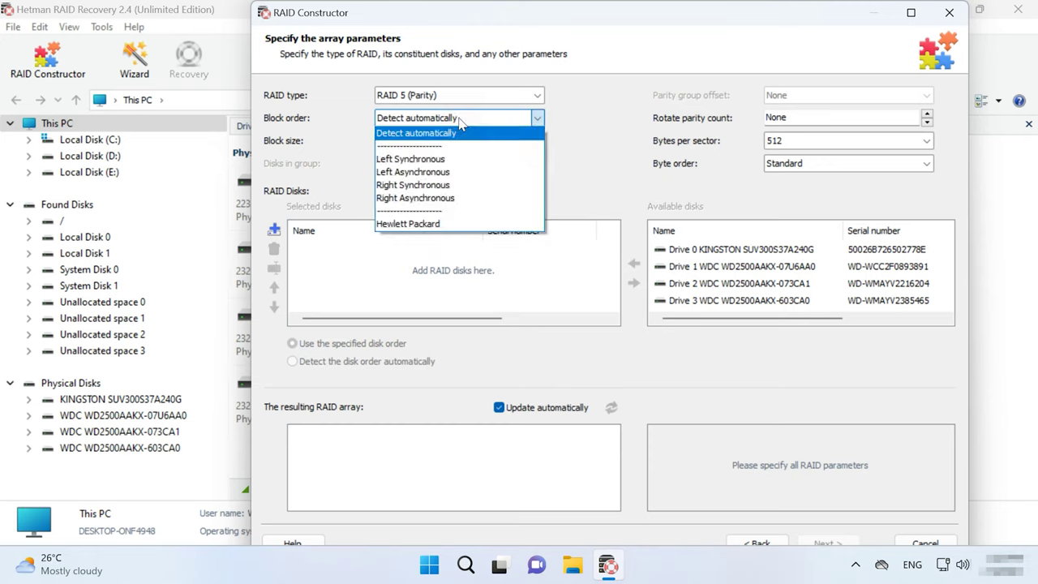
{"action": "left_click", "coordinate": [432, 158]}
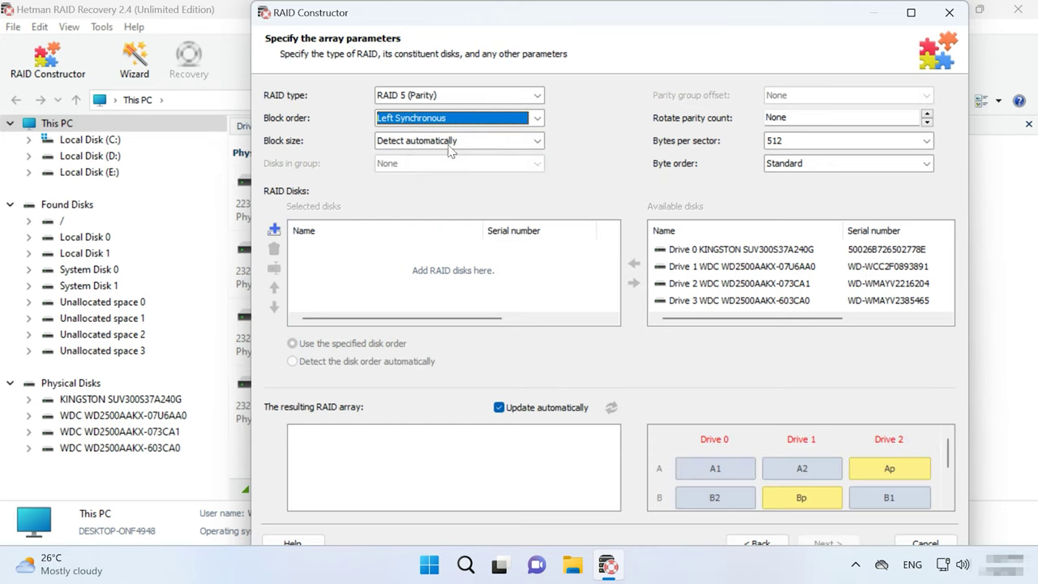
{"action": "left_click", "coordinate": [451, 143]}
{"action": "left_click", "coordinate": [395, 253]}
Add Drives 1, 2 and 3 as members and reorder them to Drive 2, 3, 1.
{"action": "left_click", "coordinate": [740, 267]}
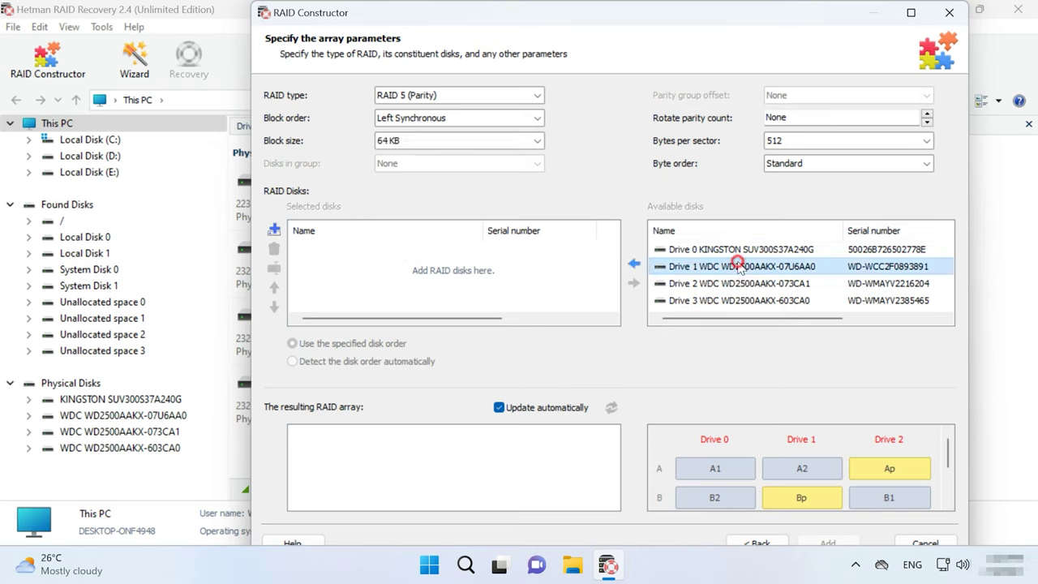
{"action": "left_click", "coordinate": [635, 264]}
{"action": "left_click", "coordinate": [634, 263]}
{"action": "left_click", "coordinate": [634, 262]}
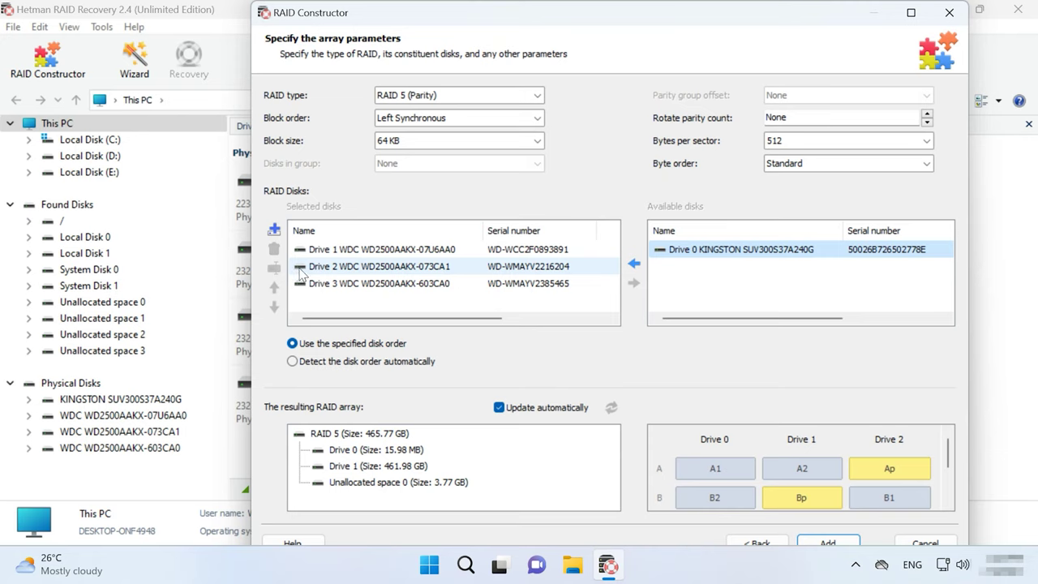
{"action": "left_click", "coordinate": [275, 231]}
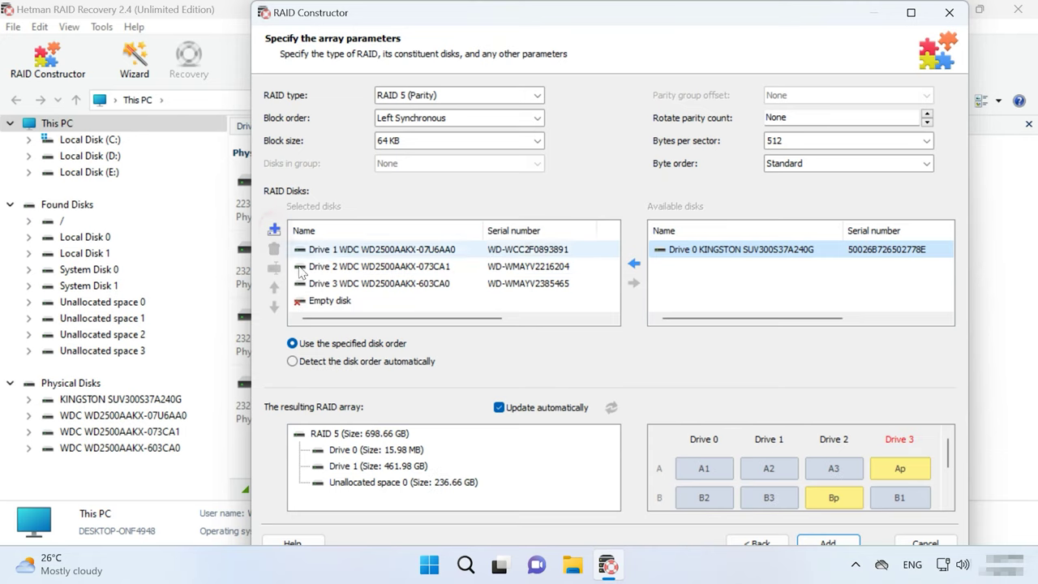
{"action": "left_click", "coordinate": [321, 302]}
{"action": "left_click", "coordinate": [274, 250]}
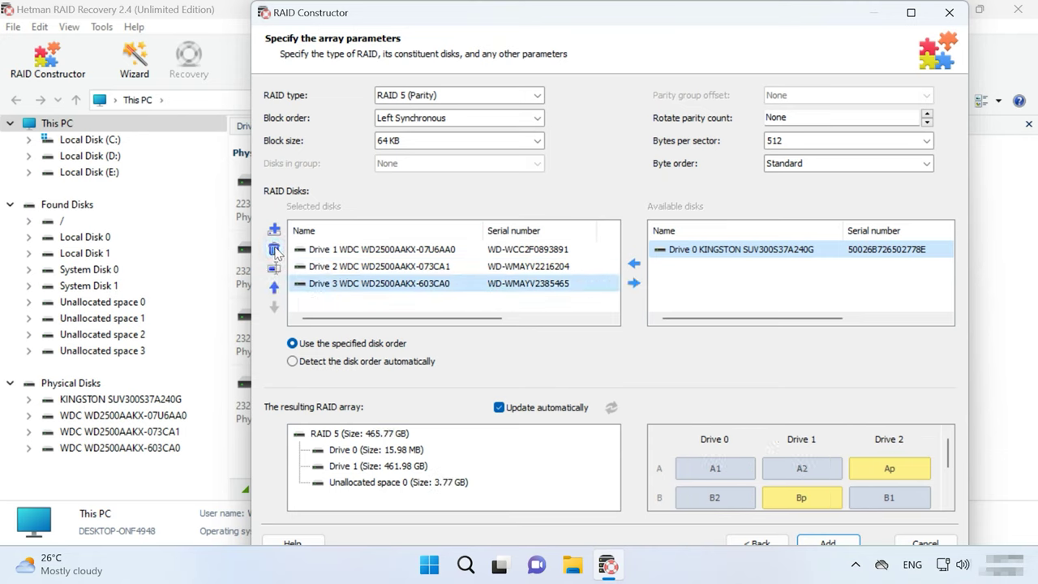
{"action": "left_click", "coordinate": [354, 268]}
{"action": "left_click", "coordinate": [348, 249]}
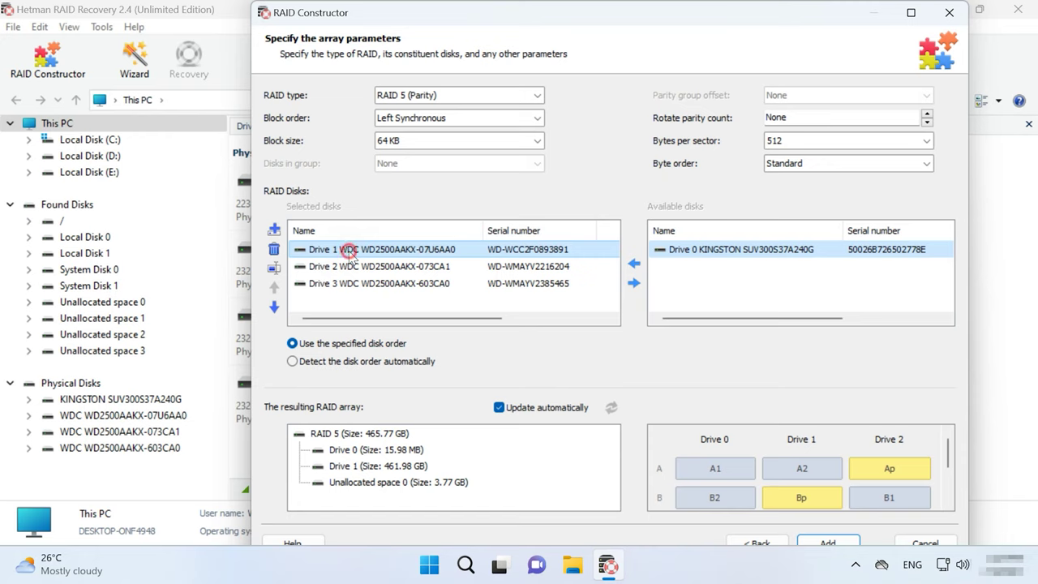
{"action": "left_click", "coordinate": [275, 307]}
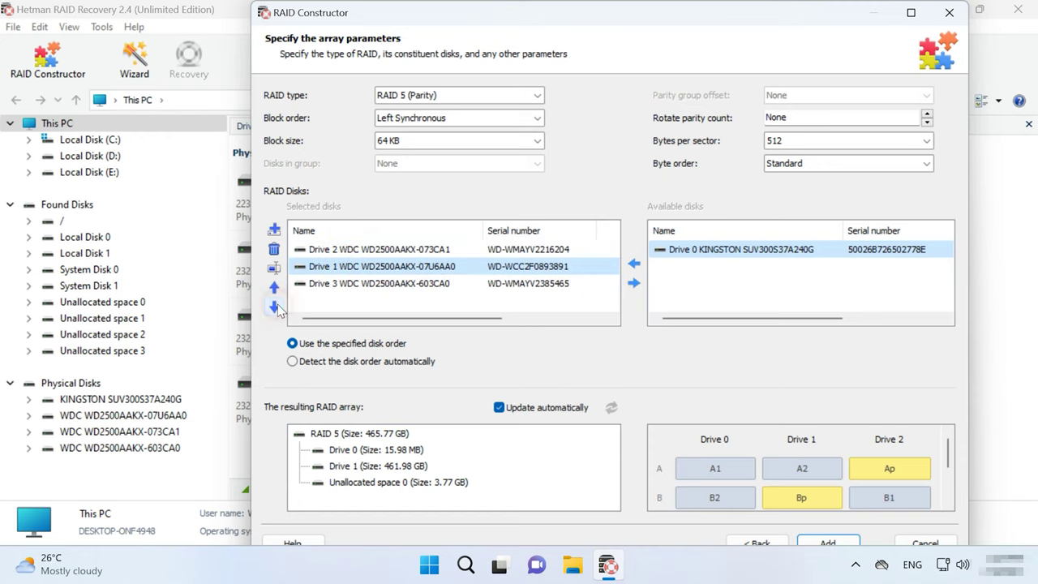
{"action": "left_click", "coordinate": [275, 308]}
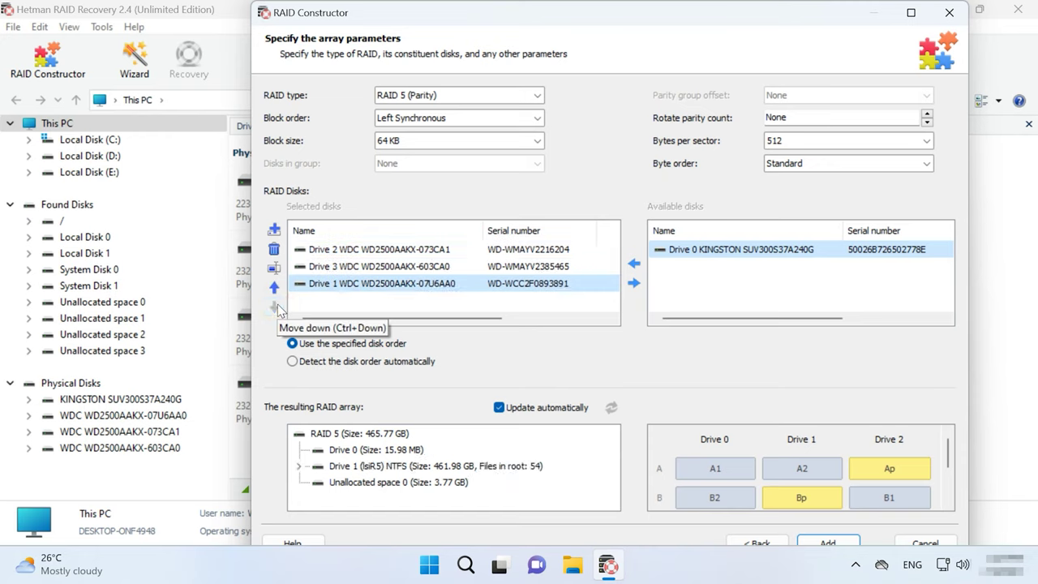
Preview Drive 1's folders and create the configured RAID 5 array.
{"action": "left_click", "coordinate": [299, 467]}
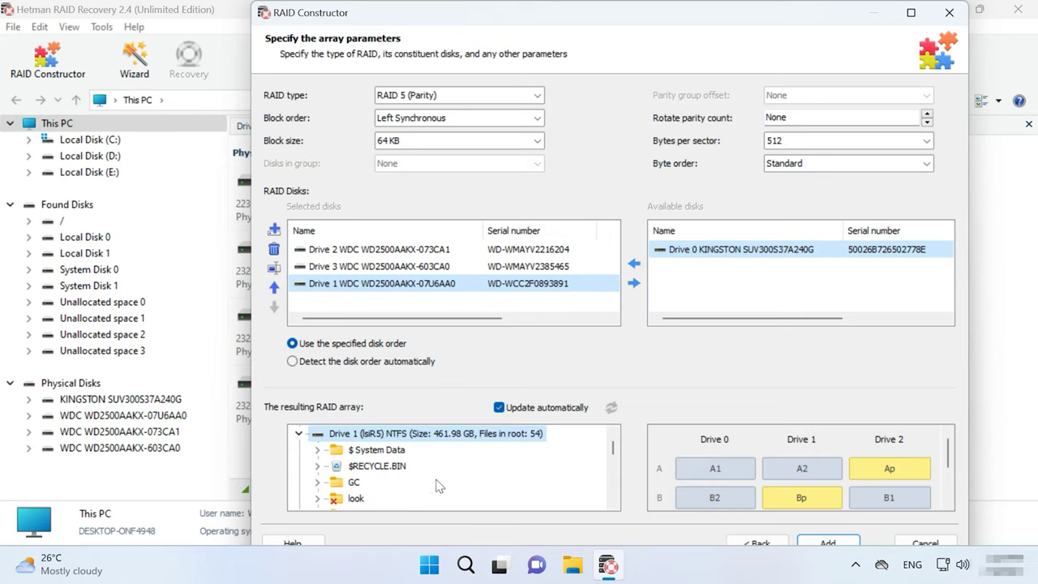
{"action": "scroll", "coordinate": [437, 486], "scroll_direction": "down", "scroll_amount": 2}
{"action": "scroll", "coordinate": [437, 486], "scroll_direction": "up", "scroll_amount": 2}
{"action": "left_click", "coordinate": [849, 542]}
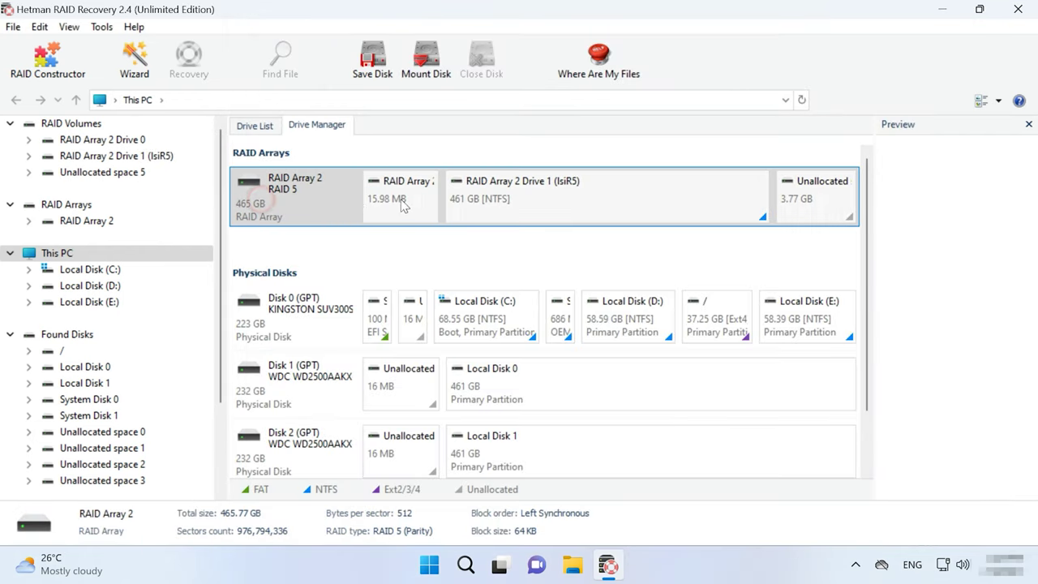
Open RAID Array 2 Drive 1 and run a Fast scan to list its found files.
{"action": "right_click", "coordinate": [611, 201]}
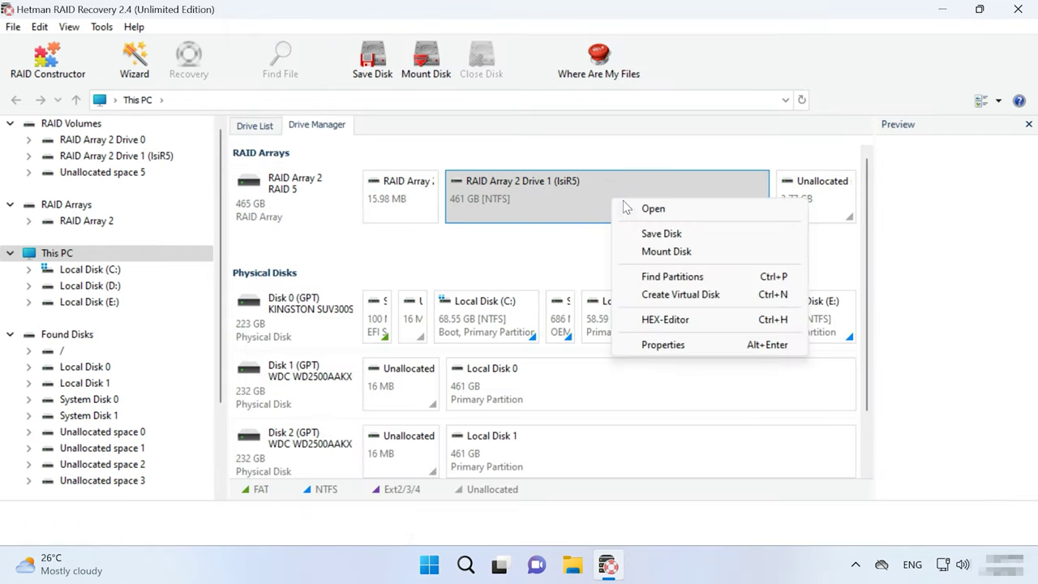
{"action": "left_click", "coordinate": [639, 209]}
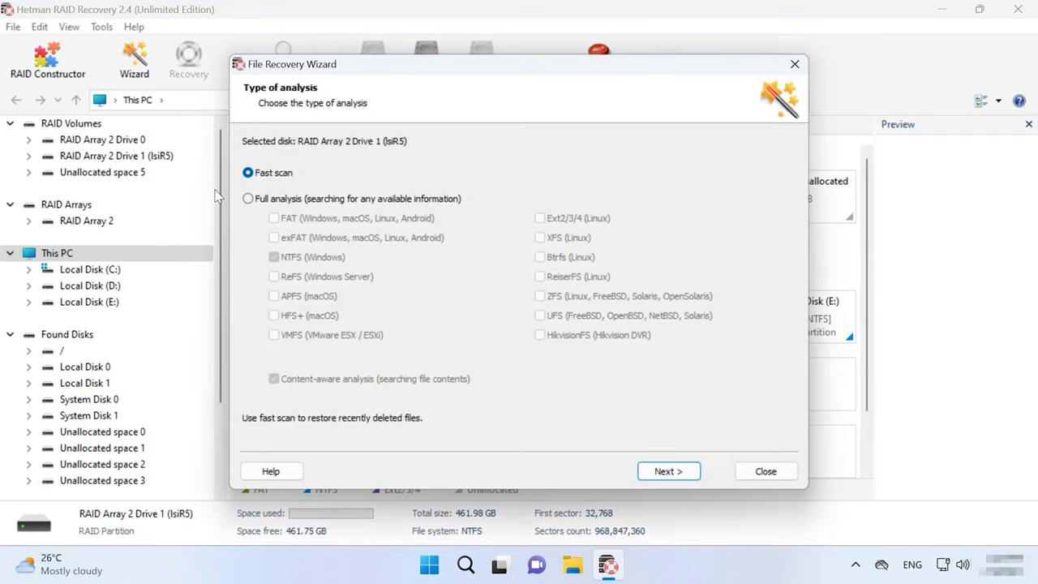
{"action": "left_click", "coordinate": [668, 471]}
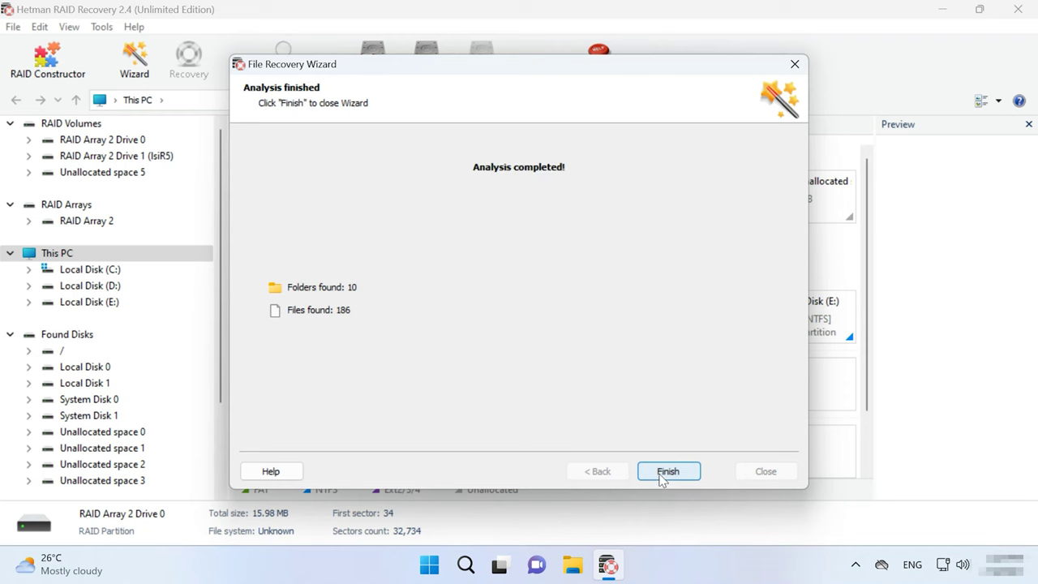
{"action": "left_click", "coordinate": [671, 476]}
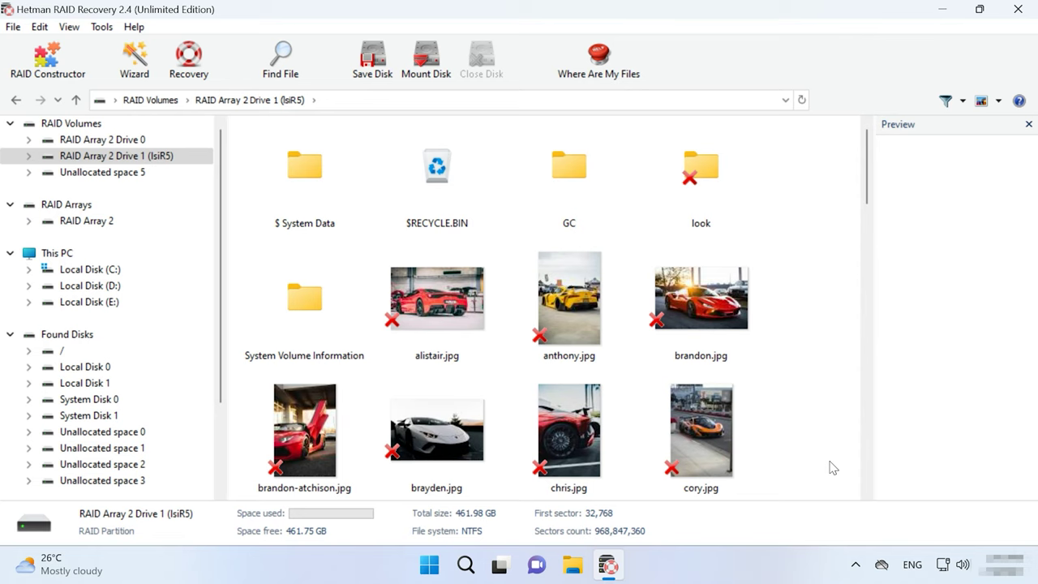
Select the devon, dhiva, dillon and dima photos for recovery.
{"action": "scroll", "coordinate": [830, 465], "scroll_direction": "down", "scroll_amount": 10}
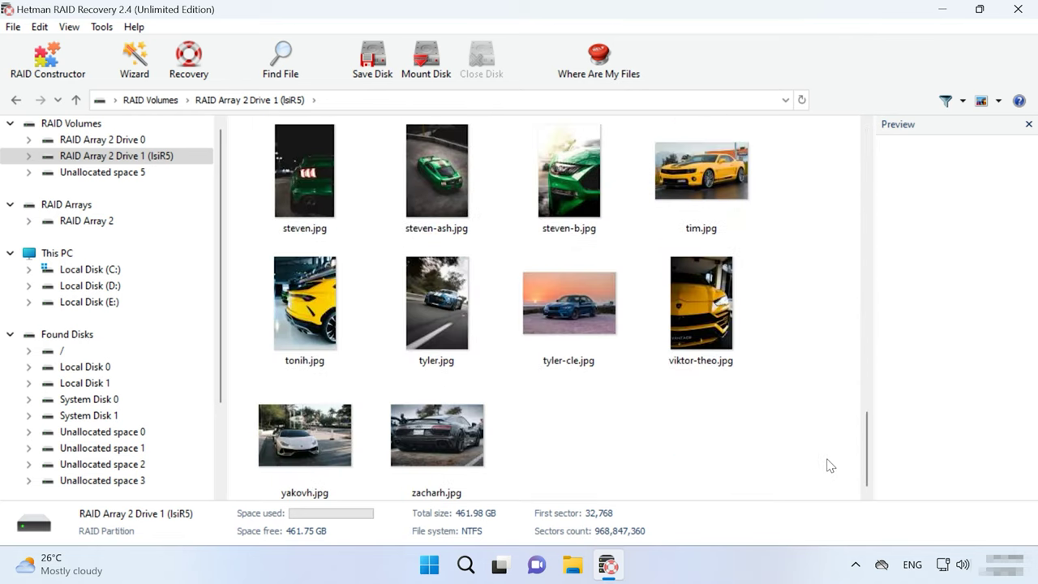
{"action": "scroll", "coordinate": [829, 466], "scroll_direction": "up", "scroll_amount": 10}
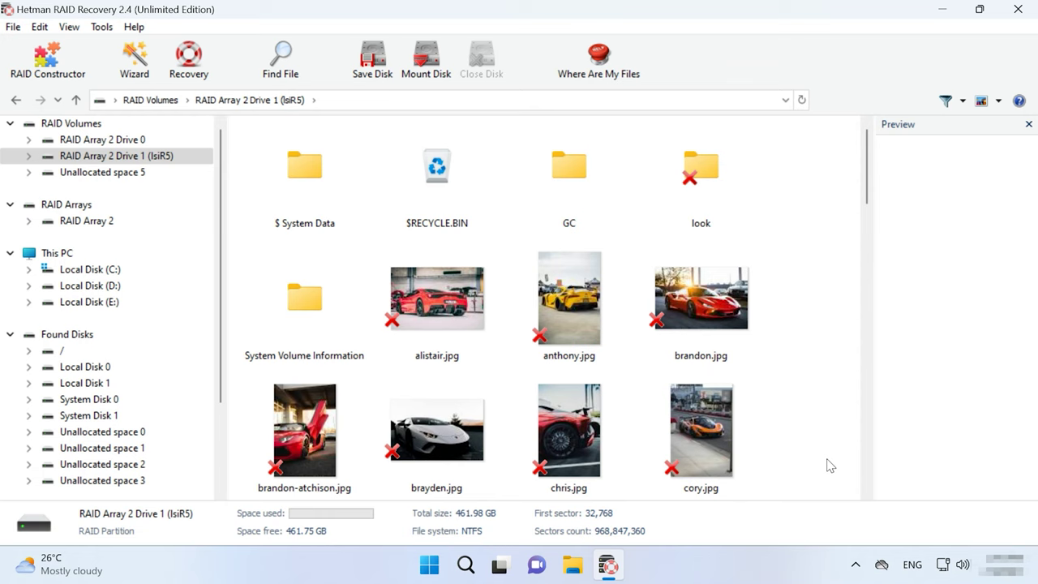
{"action": "scroll", "coordinate": [830, 465], "scroll_direction": "down", "scroll_amount": 2}
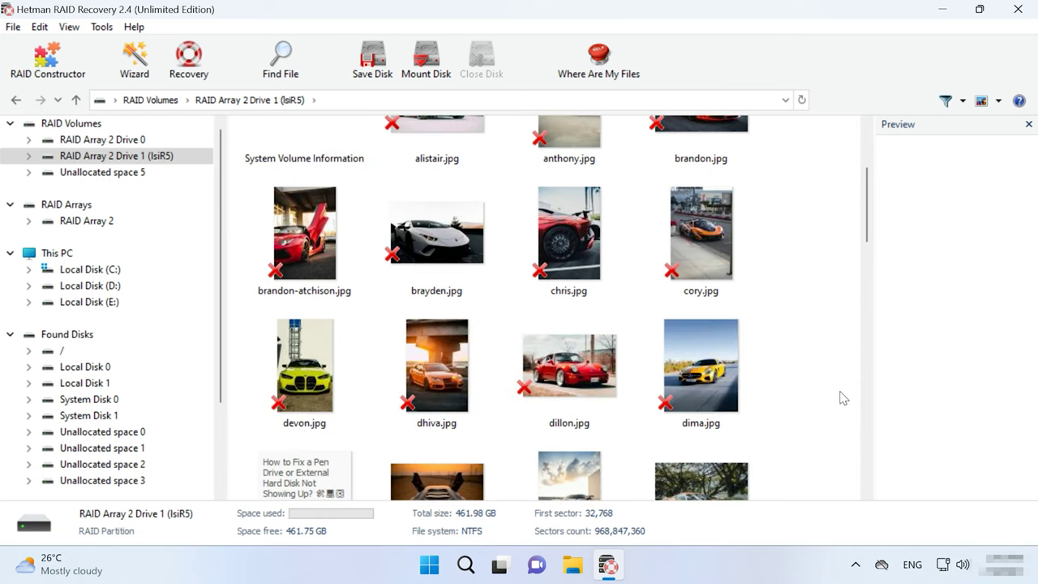
{"action": "left_click_drag", "start_coordinate": [823, 356], "coordinate": [258, 367]}
Start recovery of the four selected photos, saving them to the hard disk.
{"action": "left_click", "coordinate": [189, 58]}
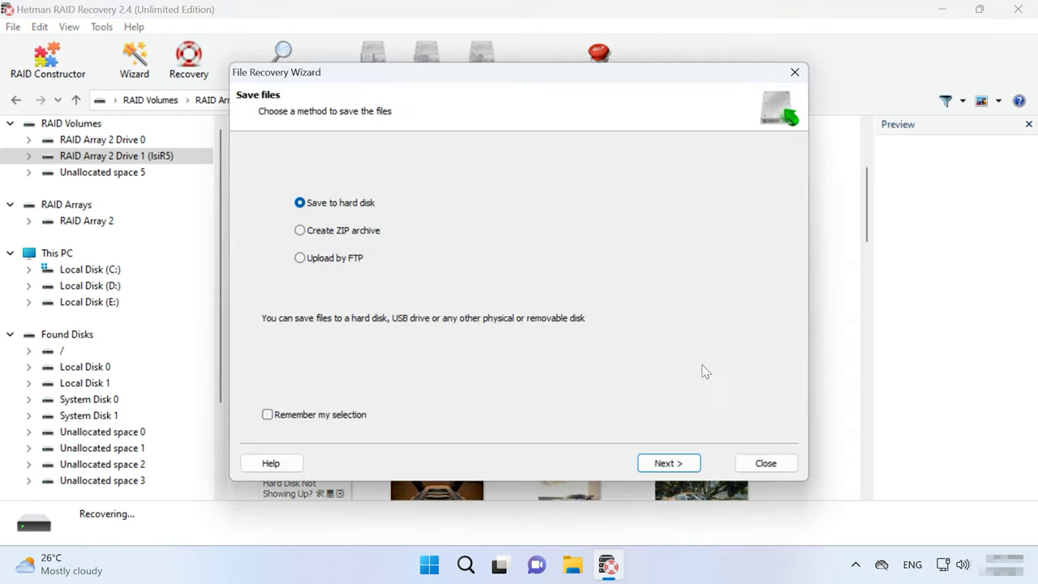